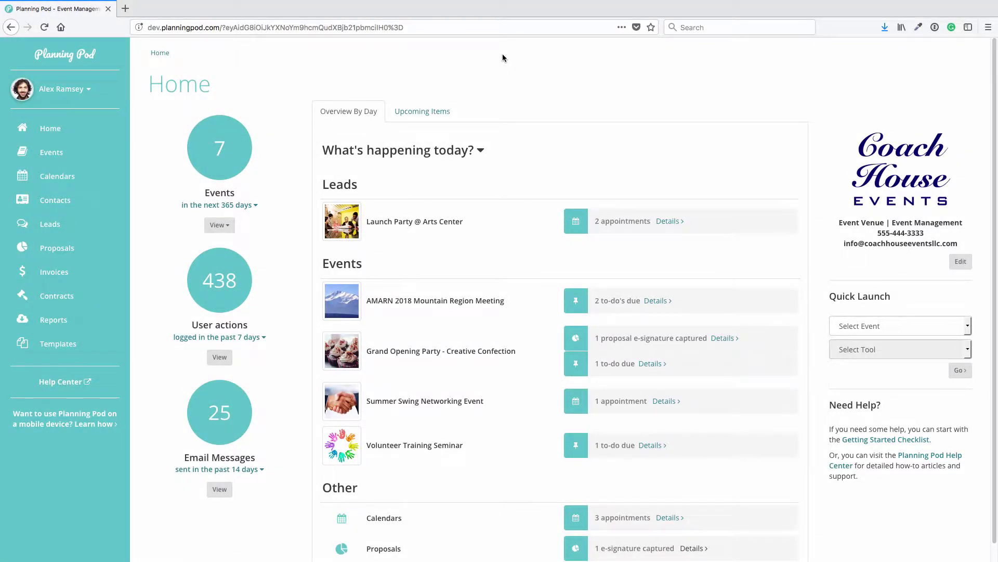
# Step: Open the Contacts list, which shows 94 total contacts and 7 users
pyautogui.click(76, 201)
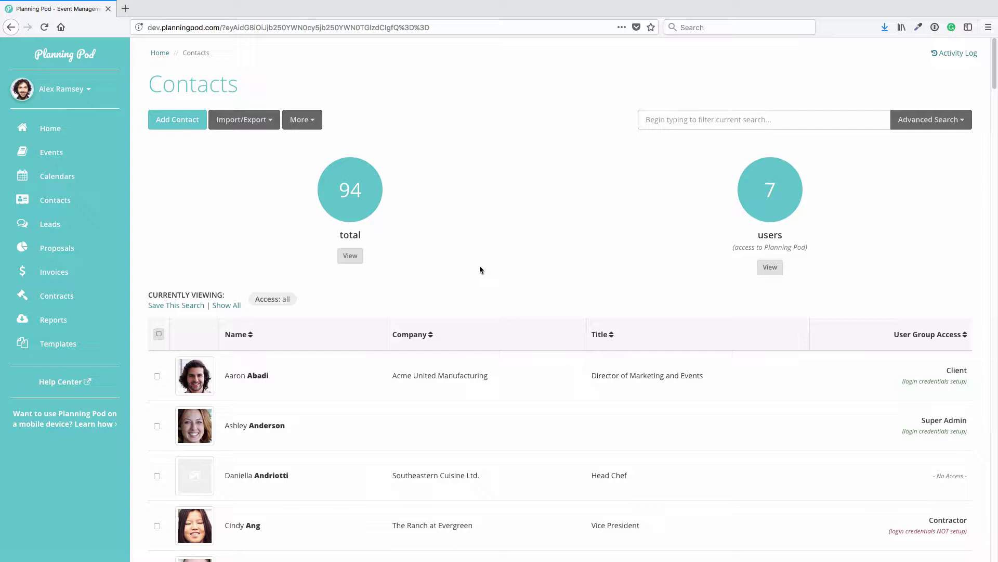
pyautogui.scroll(-2, 479, 268)
pyautogui.scroll(-5, 479, 268)
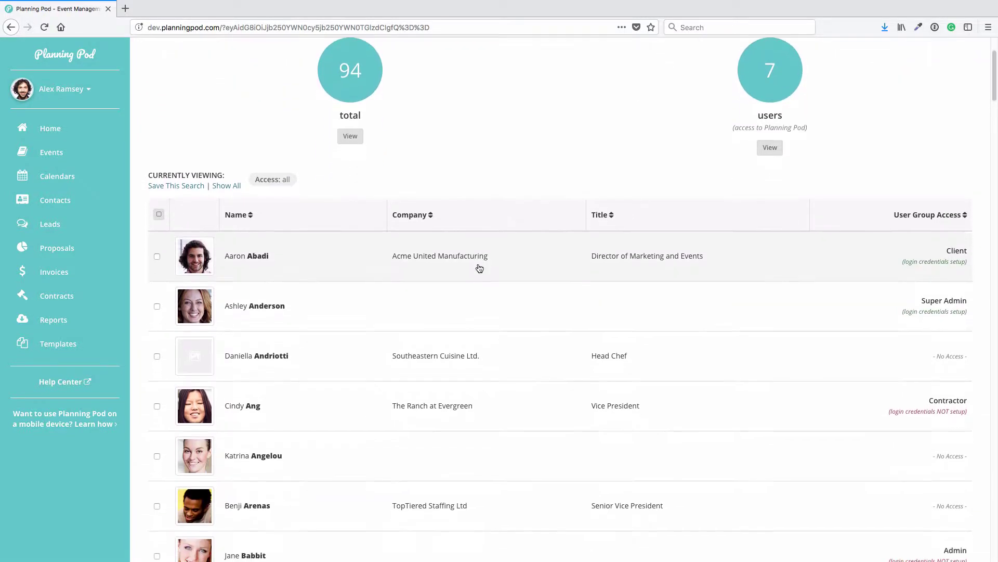
pyautogui.scroll(-6, 480, 266)
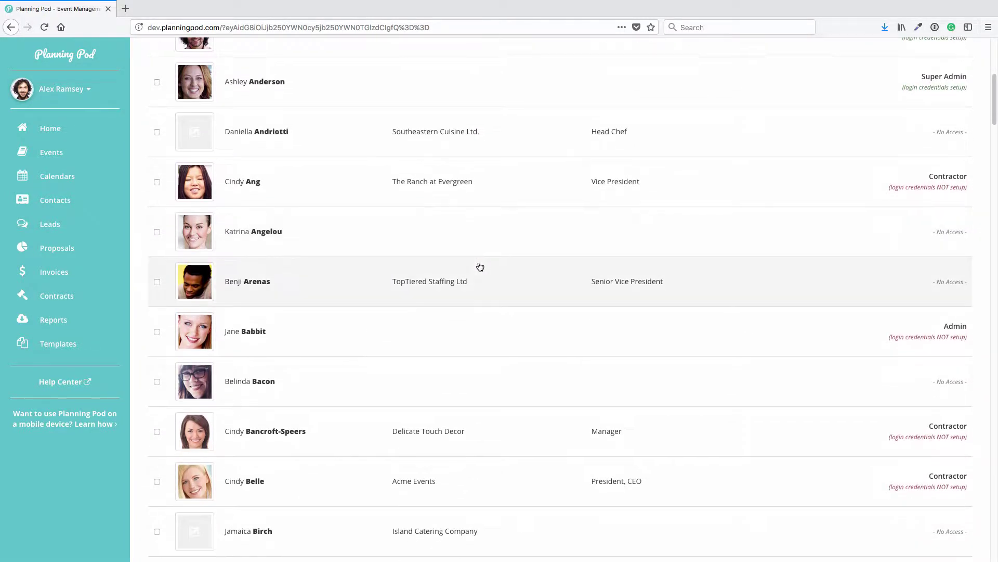
pyautogui.scroll(-3, 480, 266)
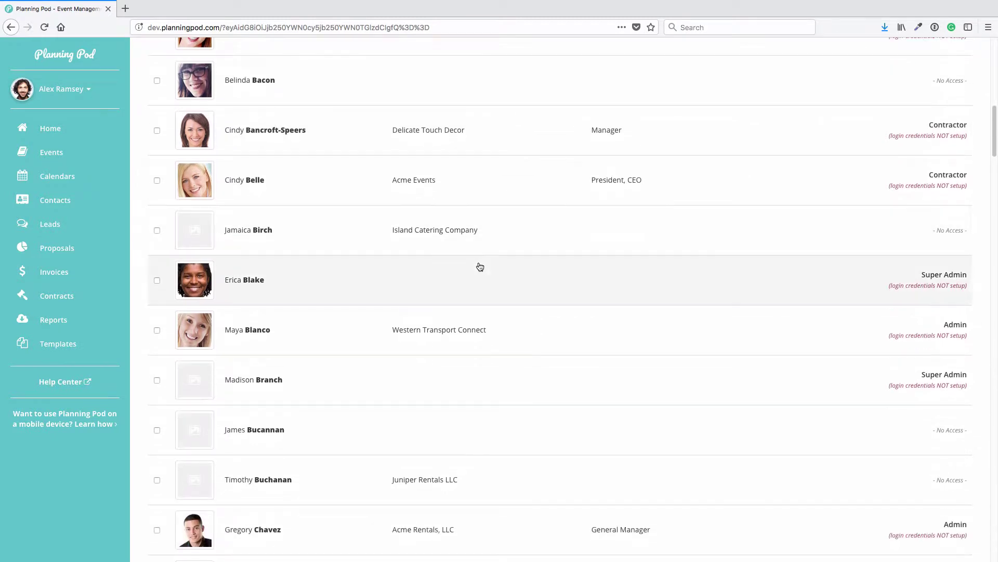
pyautogui.scroll(2, 480, 266)
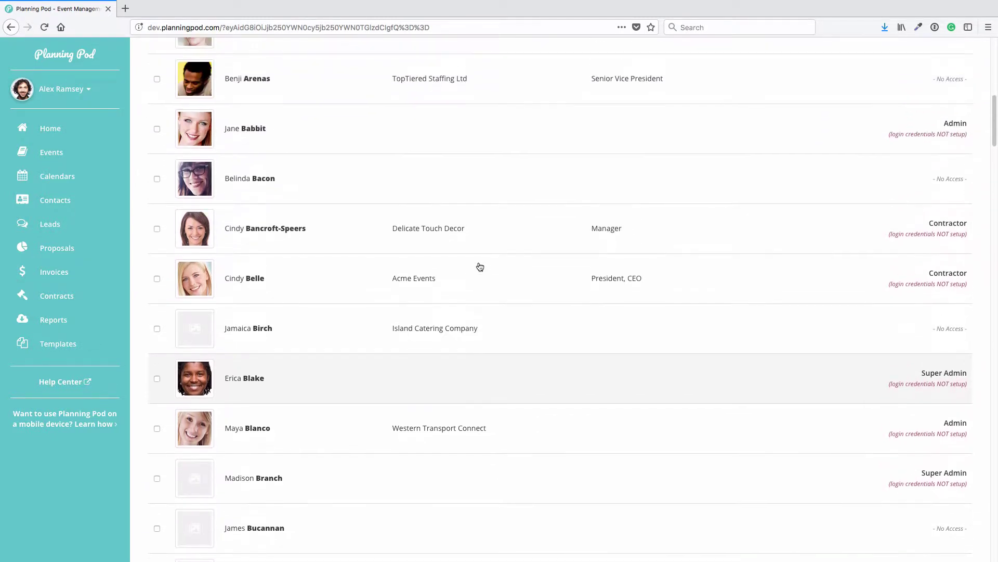
pyautogui.scroll(-3, 480, 267)
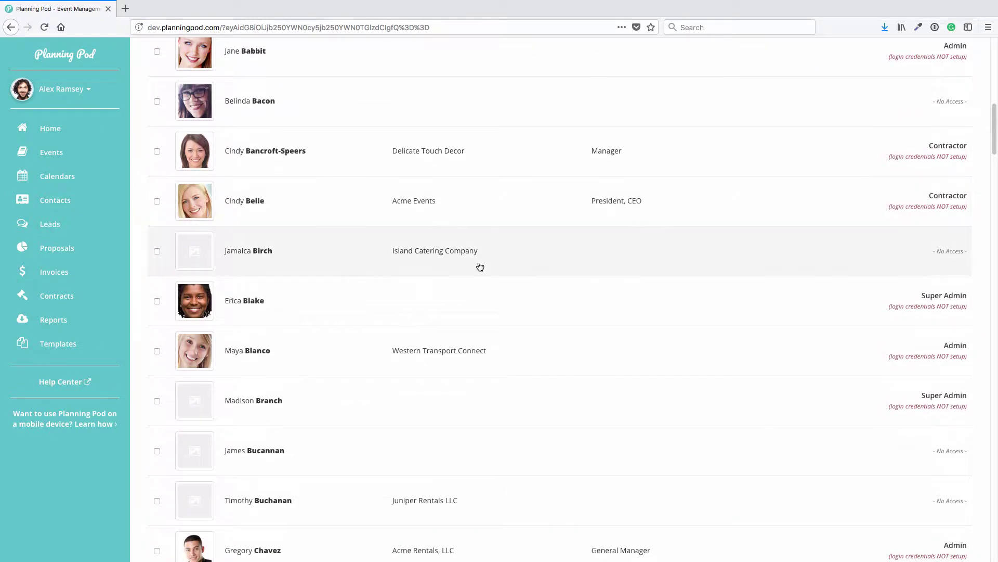
pyautogui.scroll(-2, 480, 267)
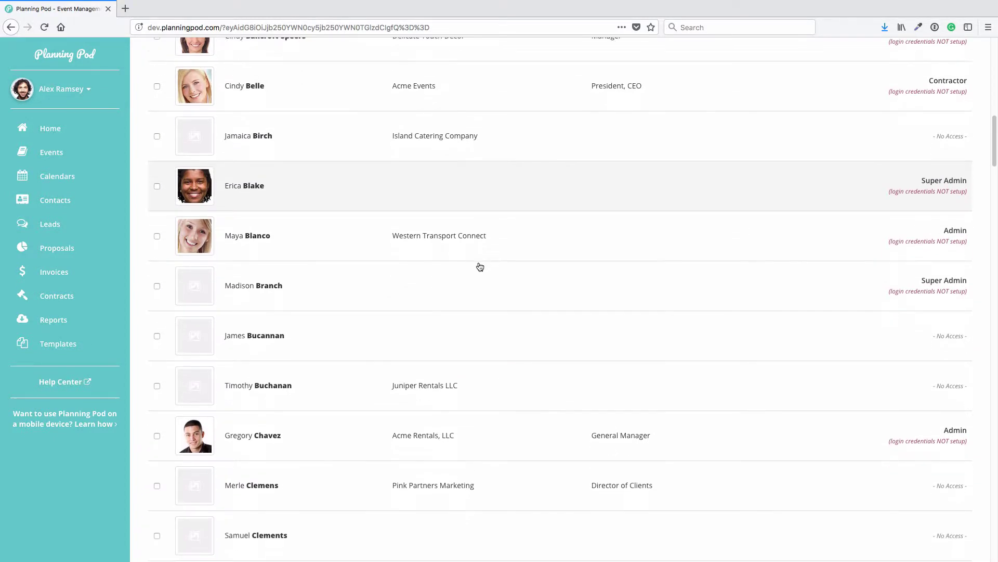
pyautogui.scroll(10, 480, 267)
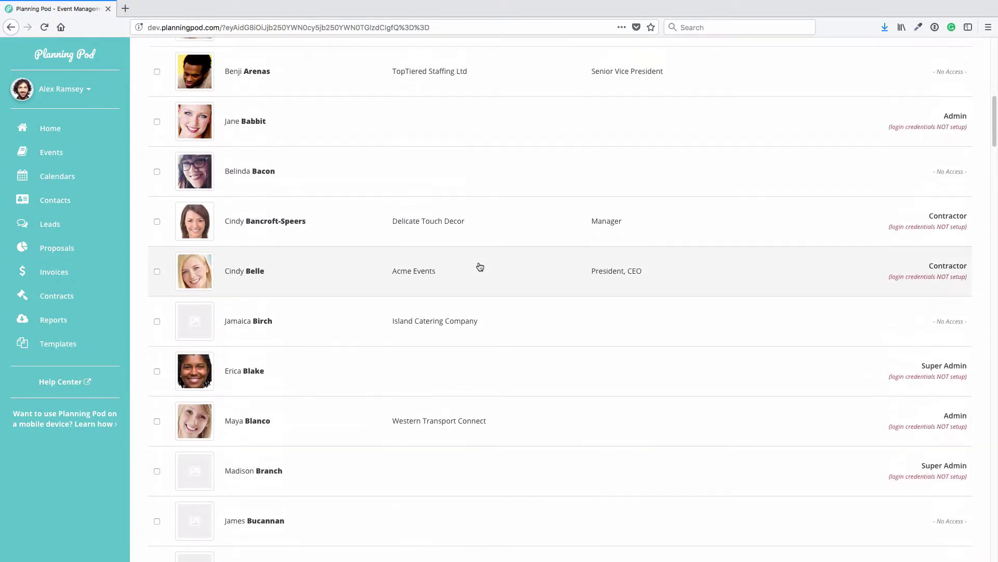
pyautogui.scroll(5, 480, 266)
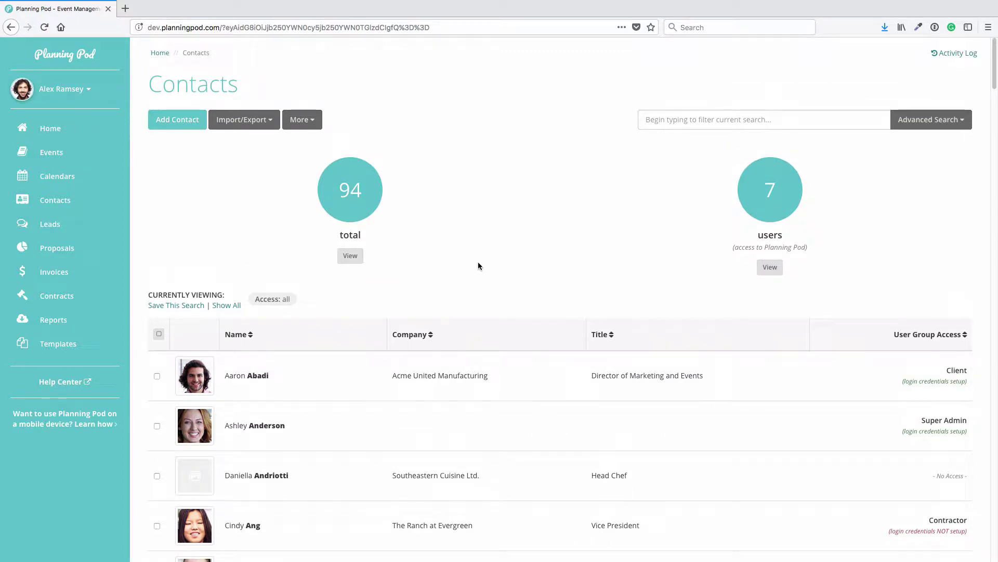
# Step: Preview and cancel the Add Contact form, then open the Head Chef contact's detail page
pyautogui.click(181, 121)
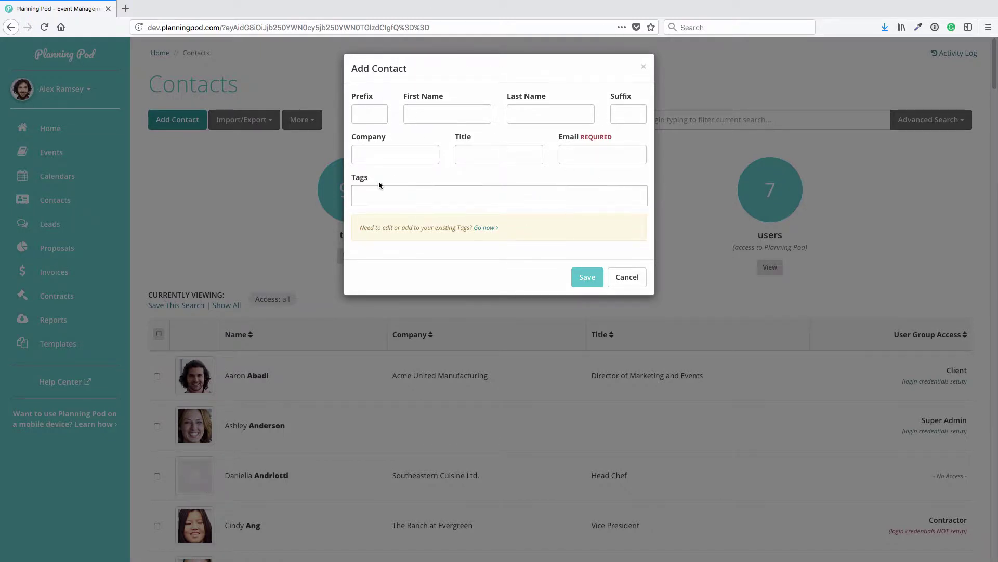
pyautogui.click(639, 283)
pyautogui.click(490, 477)
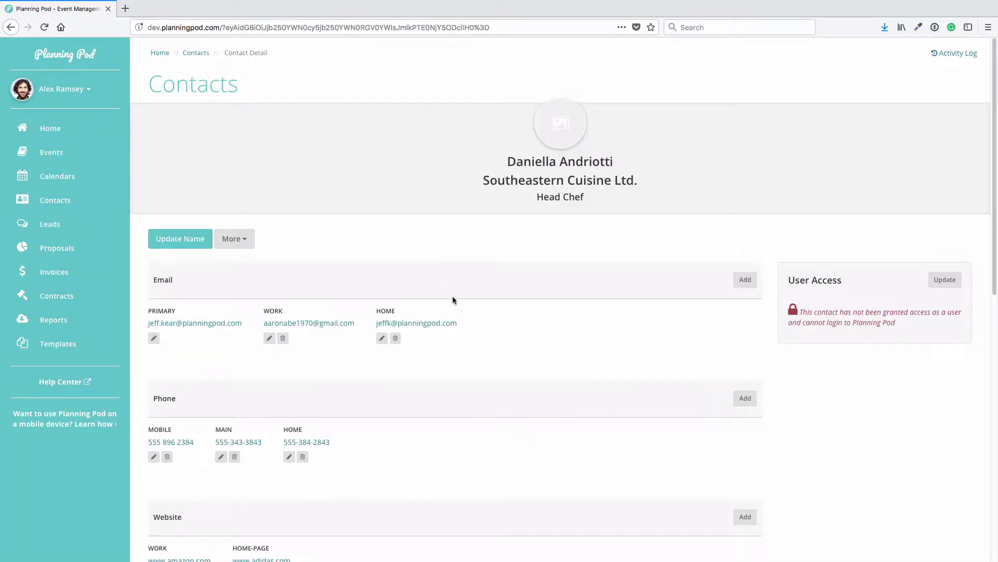
pyautogui.scroll(-5, 452, 295)
pyautogui.scroll(-5, 452, 301)
pyautogui.scroll(10, 452, 301)
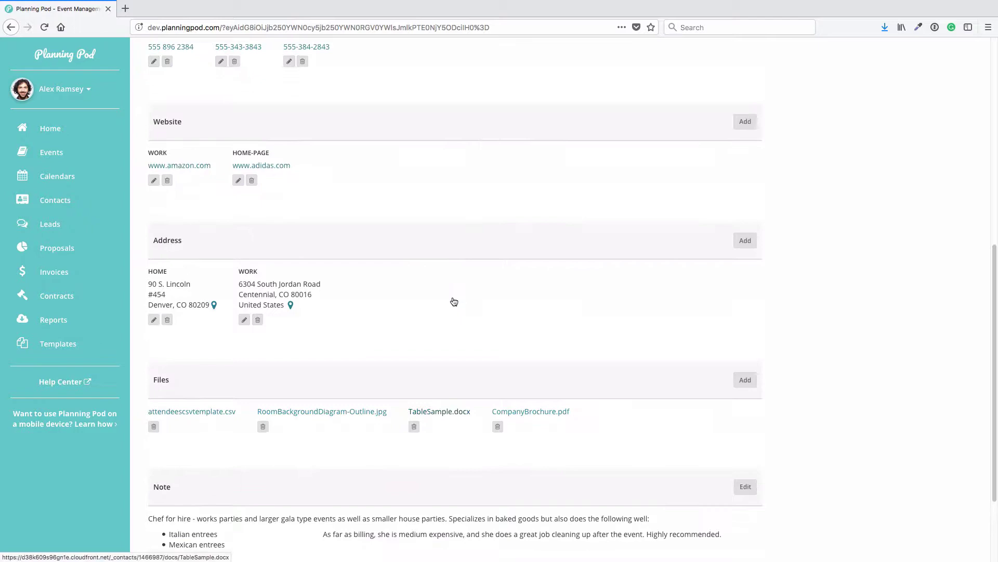
# Step: Upload a headshot as the Head Chef contact's thumbnail, zoom and crop it, and save
pyautogui.click(240, 252)
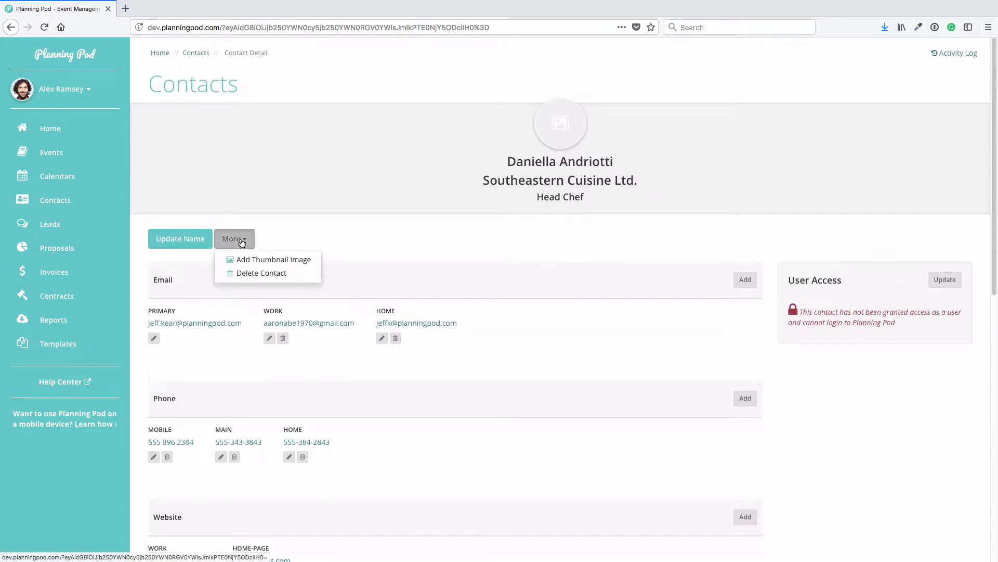
pyautogui.click(261, 259)
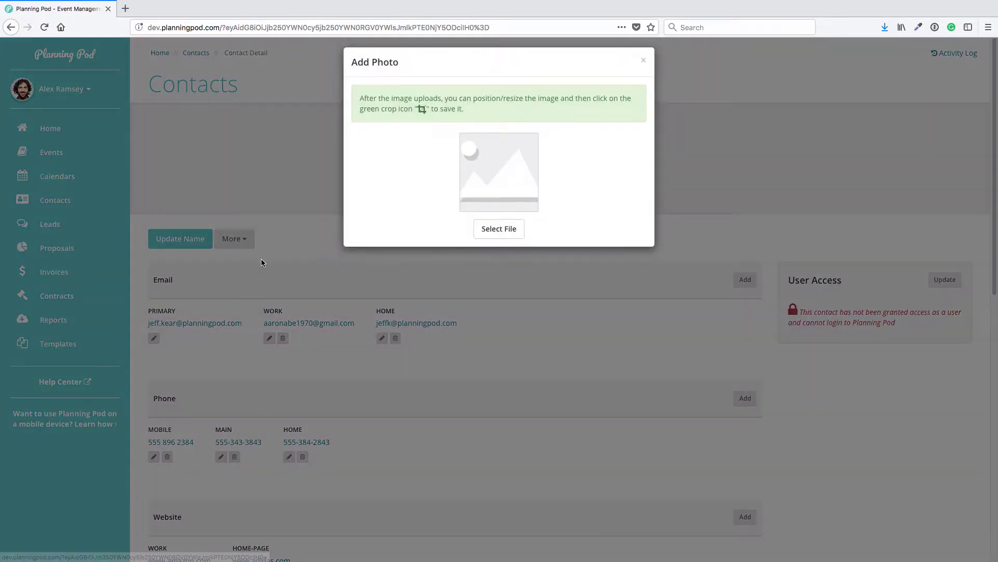
pyautogui.click(488, 234)
pyautogui.click(939, 298)
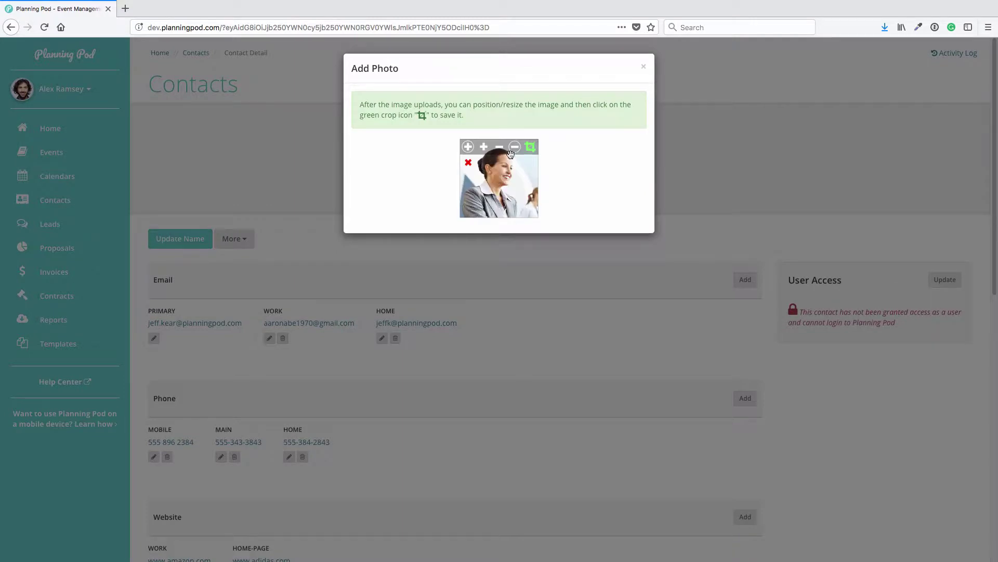
pyautogui.scroll(3, 518, 195)
pyautogui.click(530, 147)
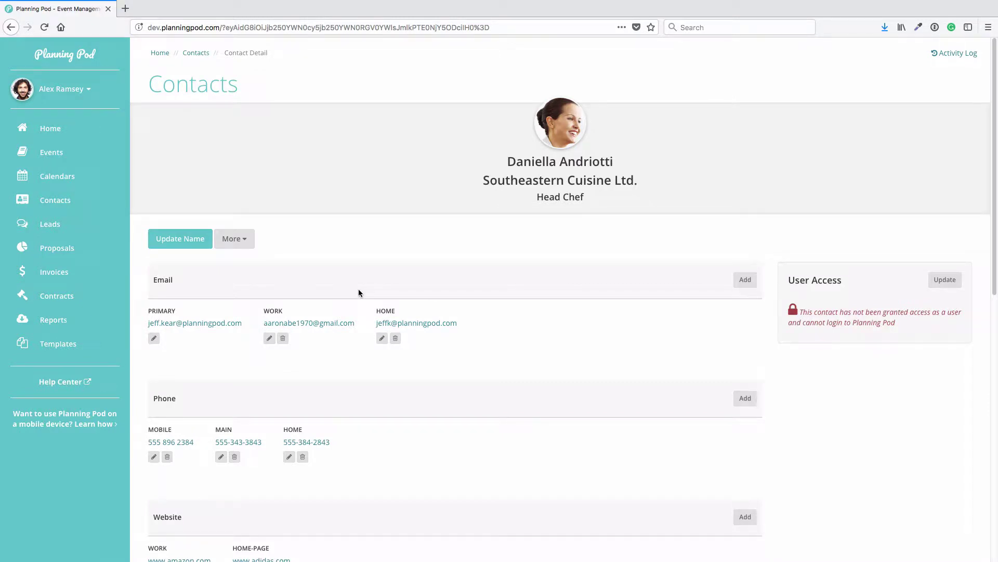
pyautogui.scroll(-1, 359, 293)
pyautogui.scroll(-1, 354, 288)
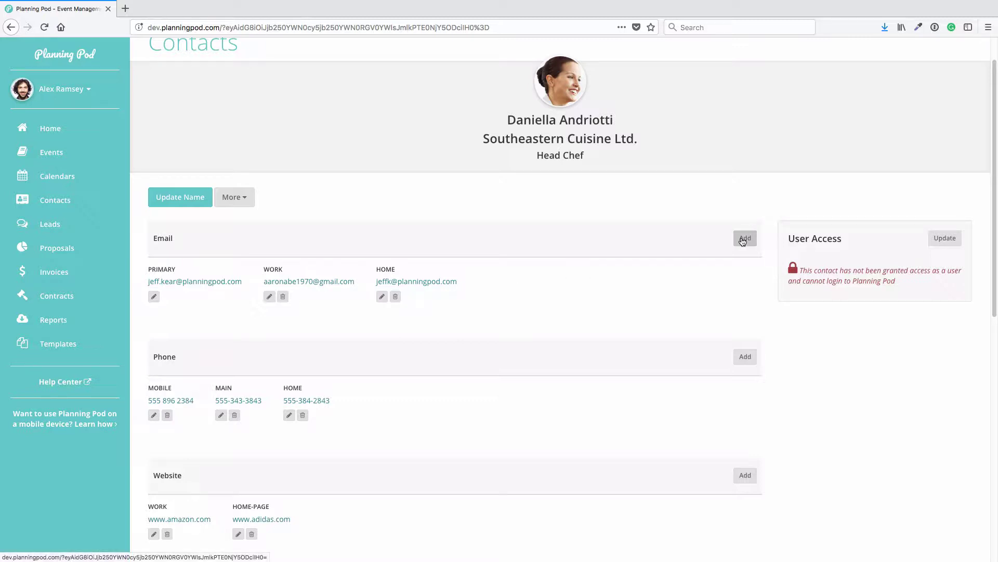
pyautogui.scroll(-5, 708, 271)
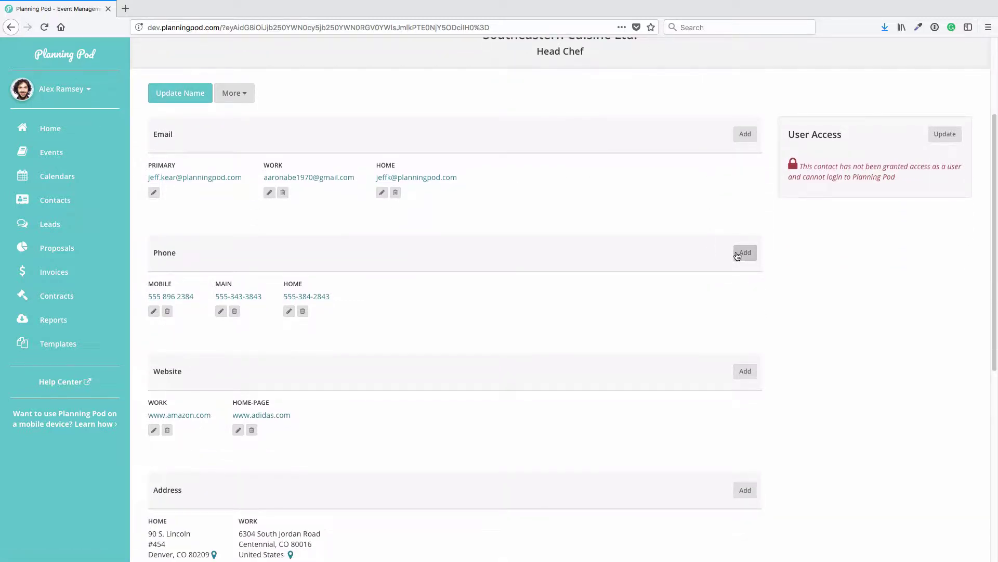
pyautogui.scroll(-7, 738, 315)
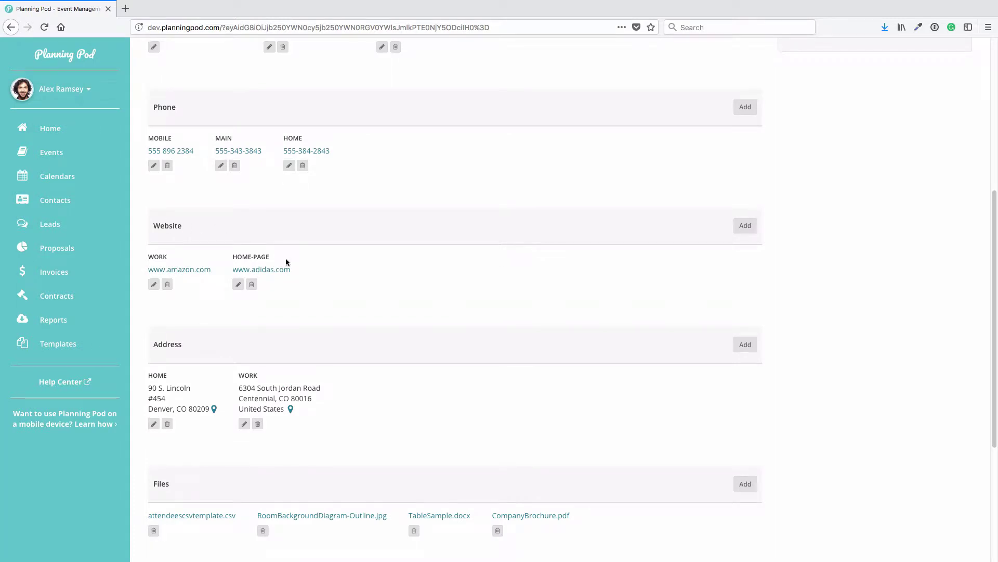
pyautogui.scroll(-5, 285, 260)
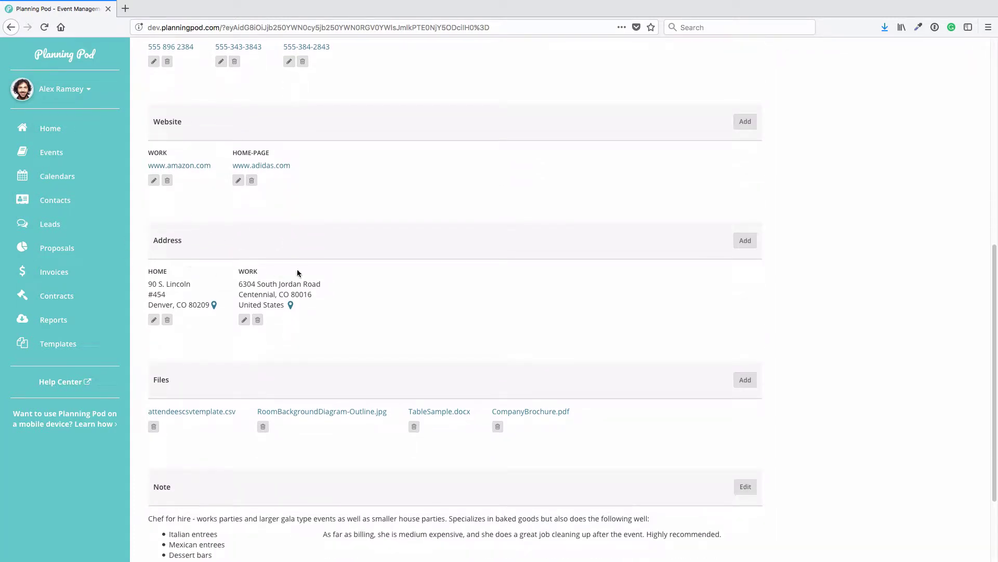
pyautogui.scroll(-5, 297, 270)
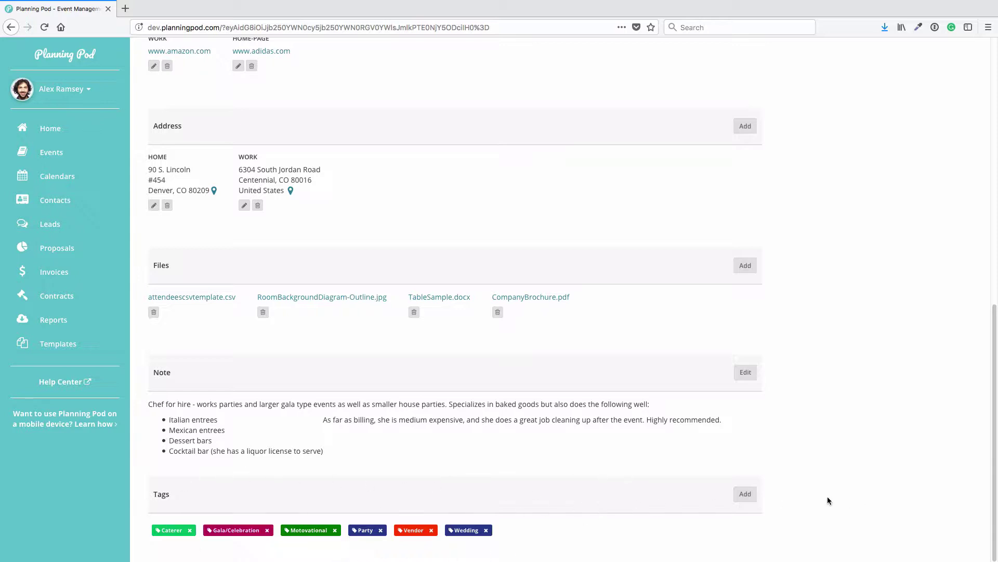
pyautogui.scroll(10, 828, 500)
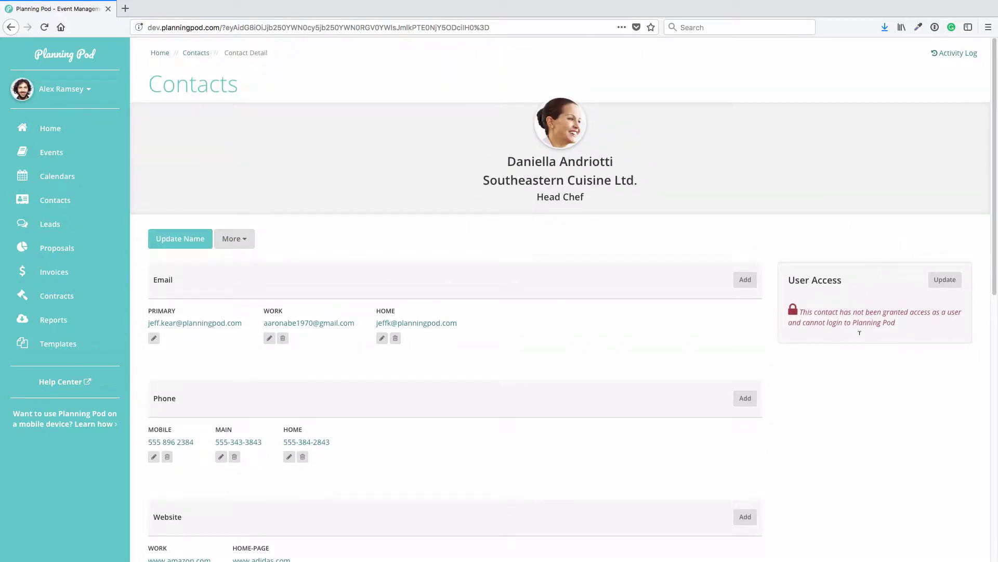
pyautogui.click(945, 280)
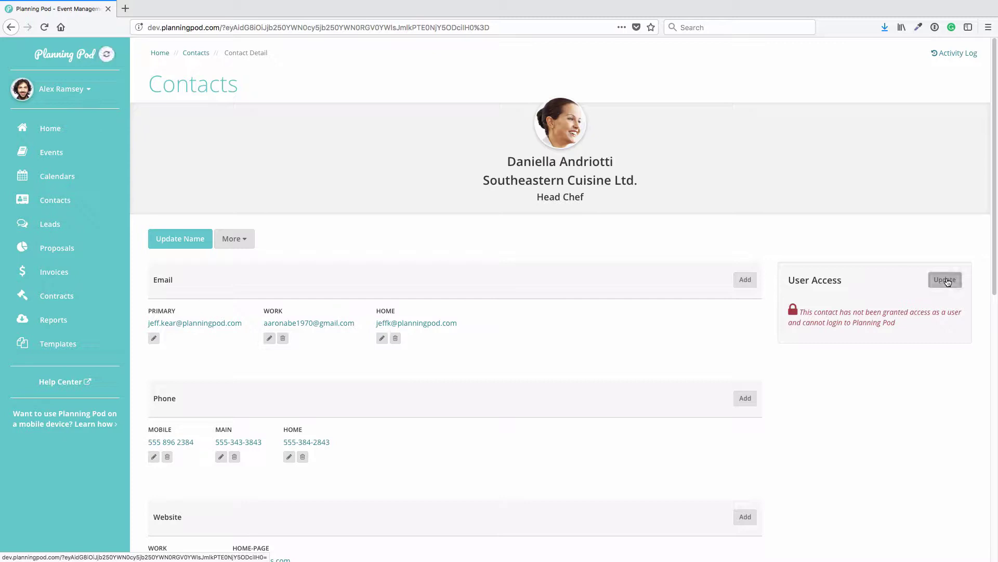
pyautogui.click(433, 115)
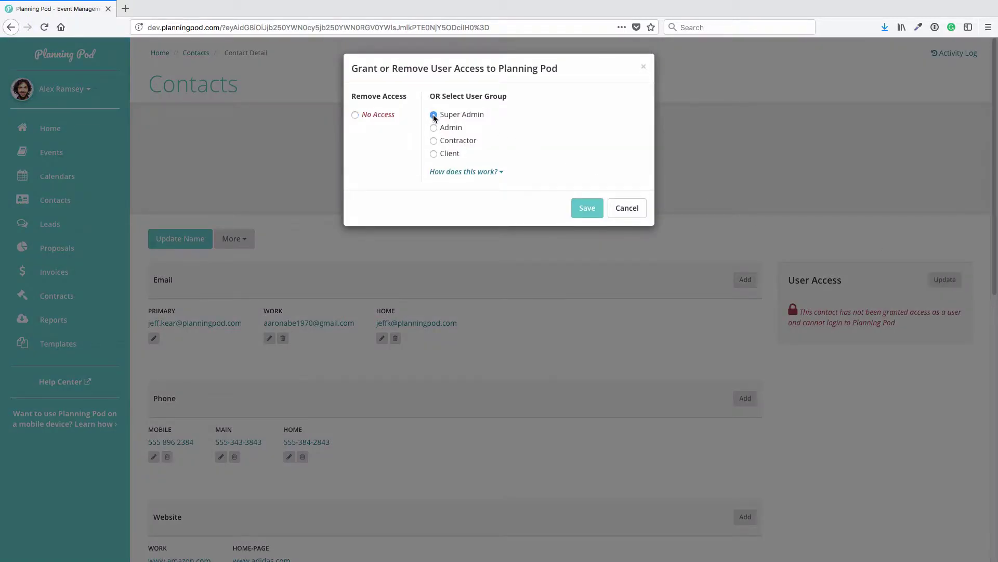
pyautogui.click(434, 128)
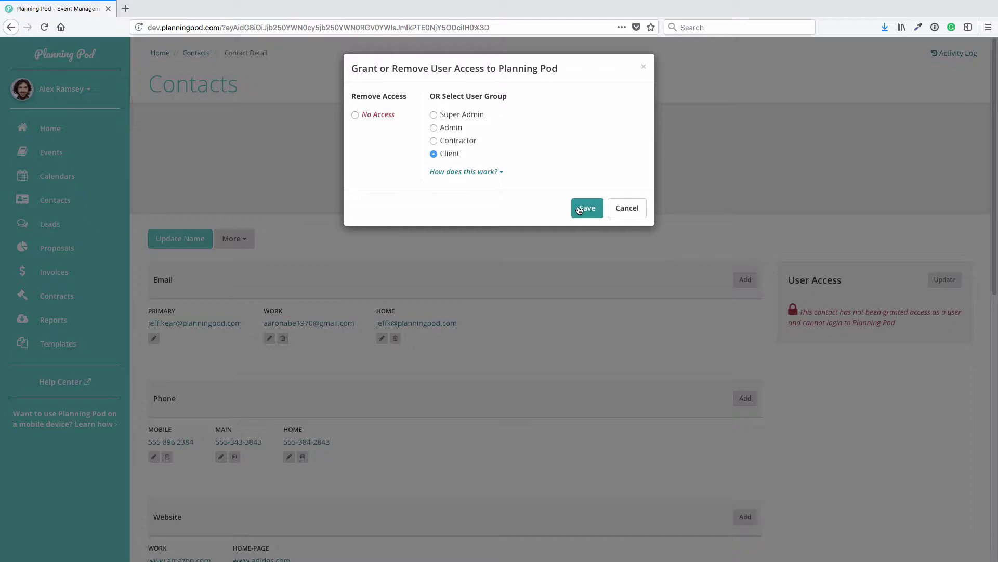
pyautogui.click(621, 208)
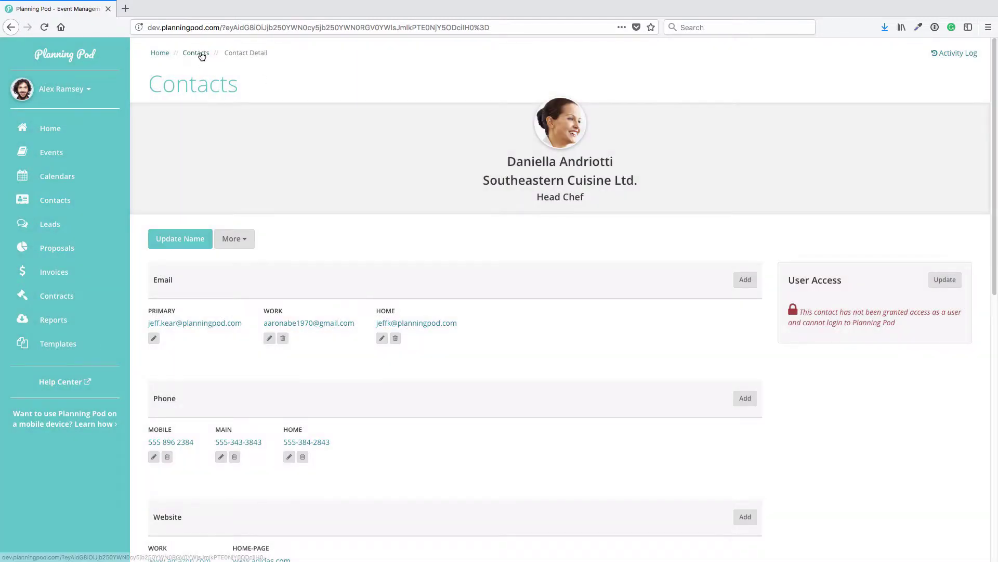
# Step: Return to the Contacts list and review the Import/Export and More dropdown options
pyautogui.click(196, 53)
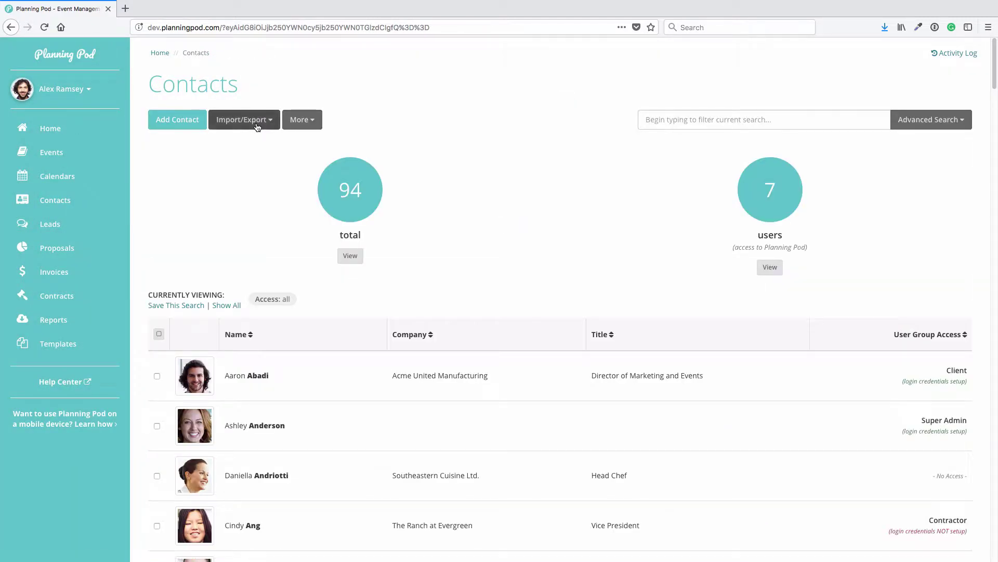
pyautogui.click(254, 120)
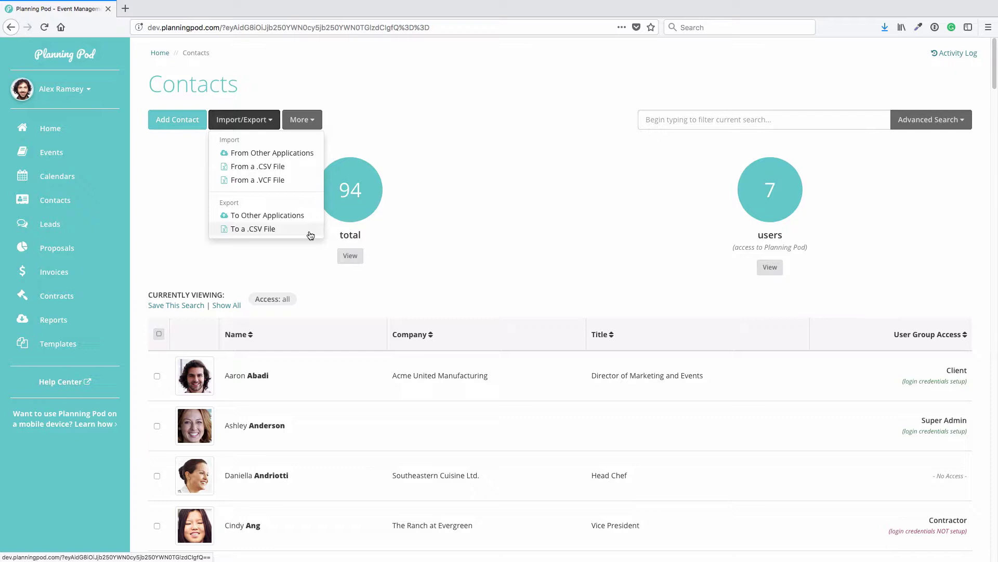
pyautogui.click(521, 256)
pyautogui.click(303, 121)
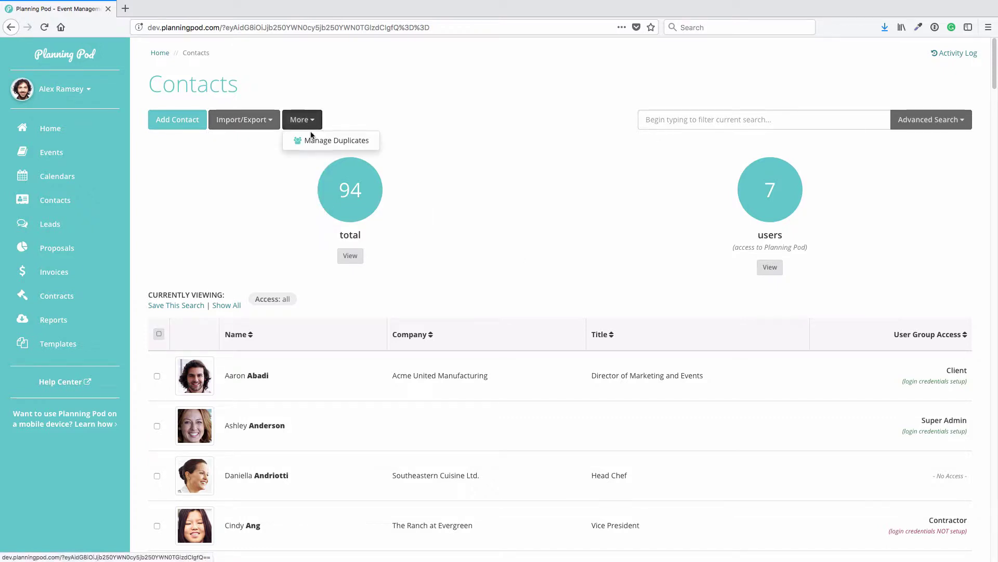
pyautogui.click(504, 174)
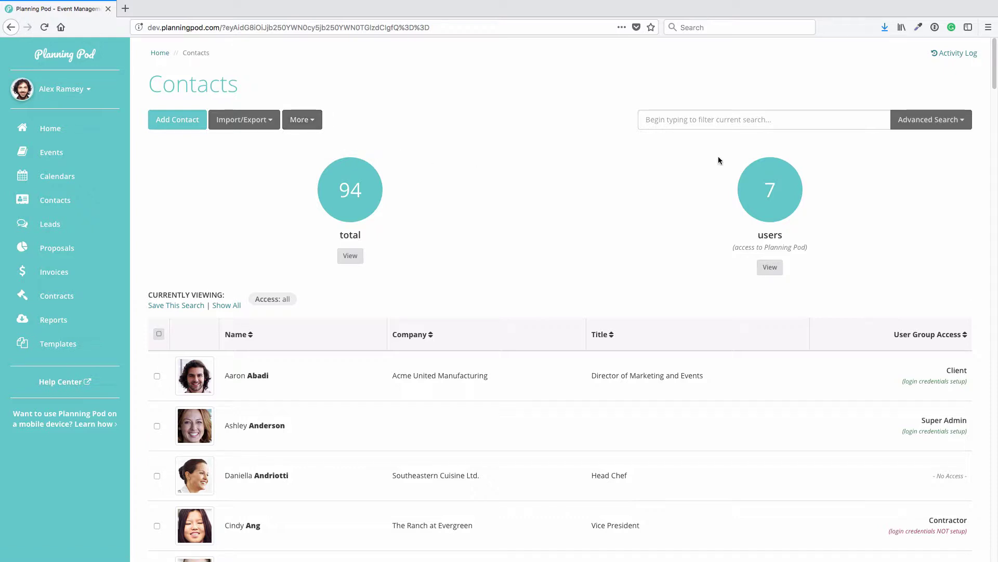
pyautogui.click(732, 118)
pyautogui.write('cind')
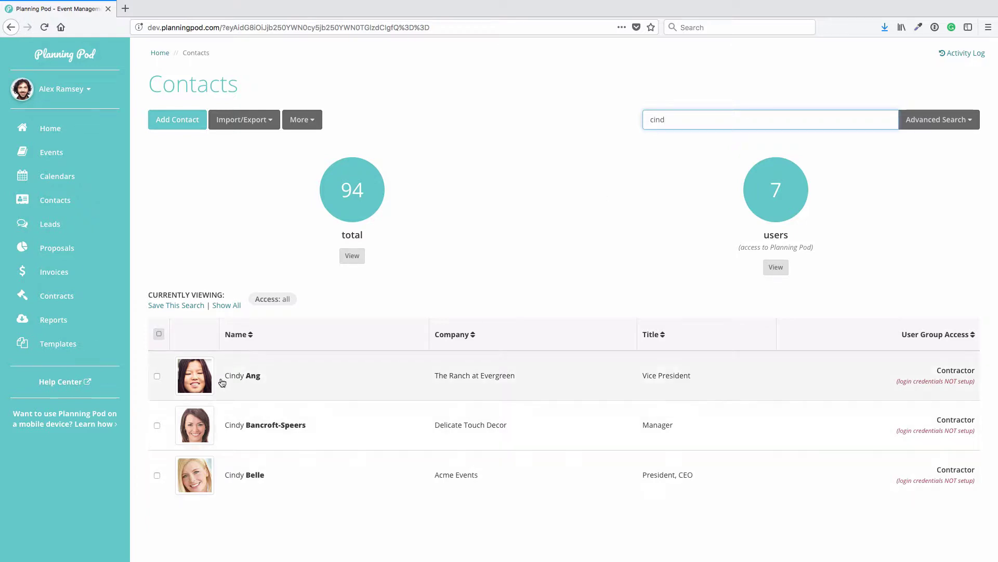
pyautogui.moveTo(692, 119); pyautogui.dragTo(633, 115)
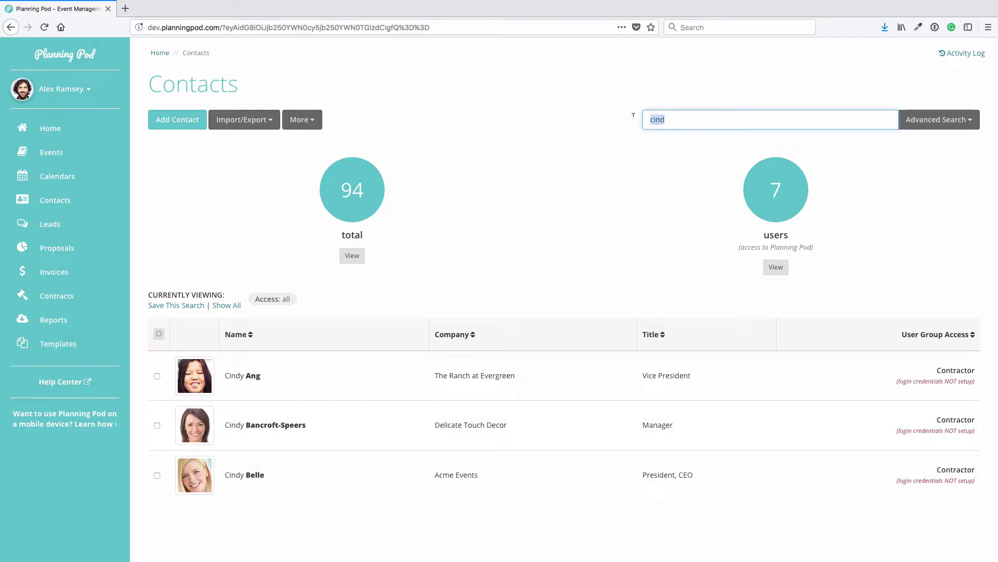
pyautogui.press('BackSpace')
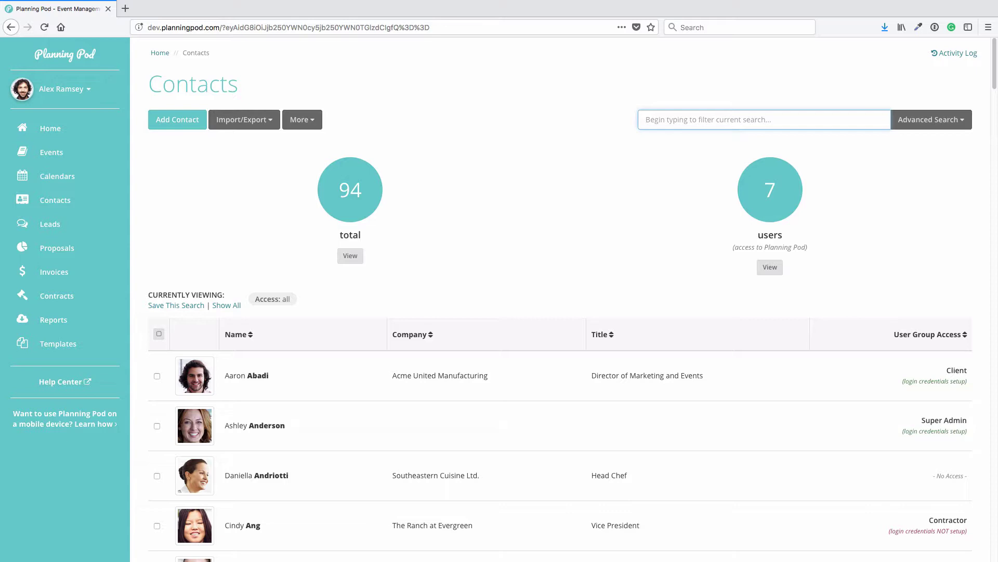
pyautogui.write('ever')
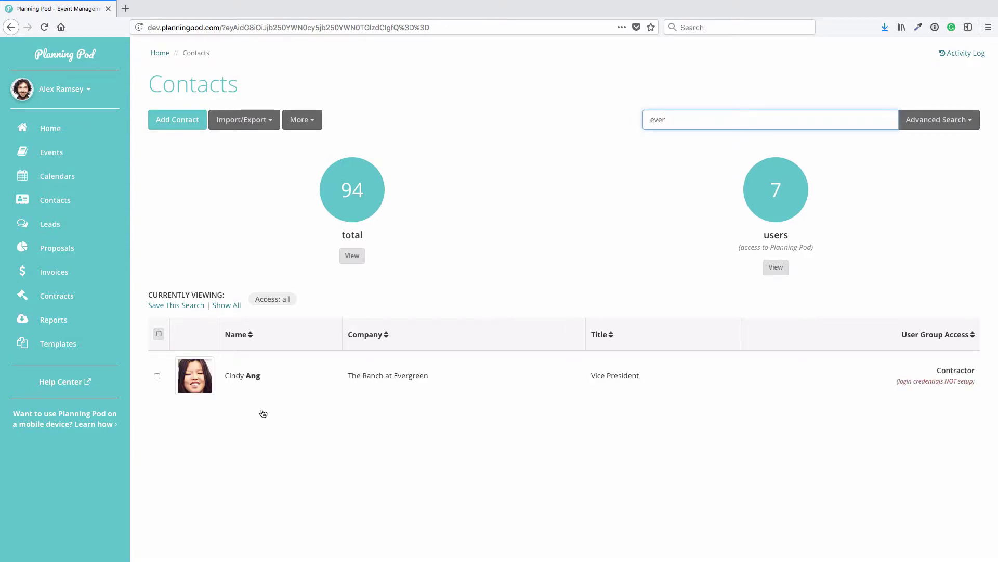
pyautogui.doubleClick(657, 120)
pyautogui.press('BackSpace')
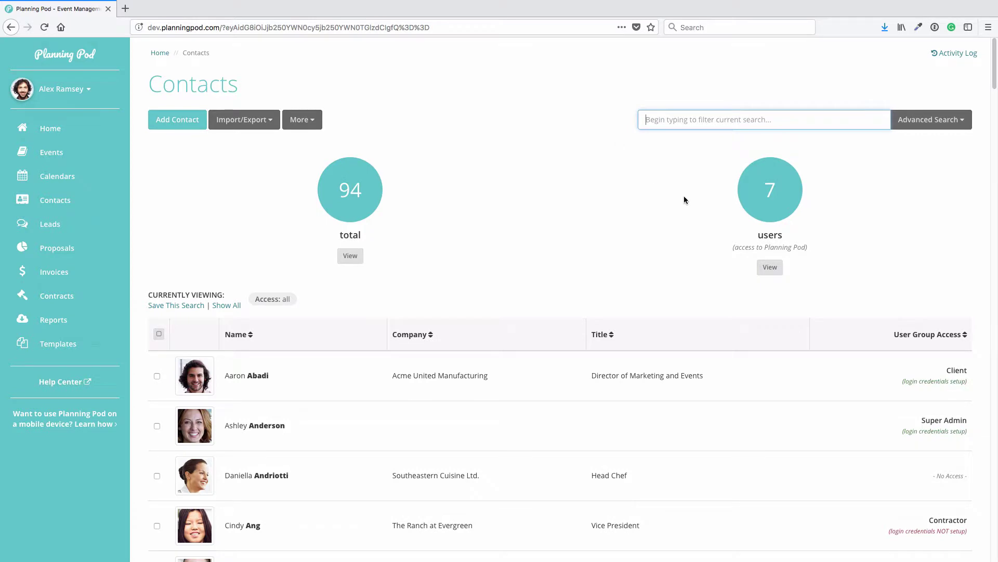
# Step: In Advanced Search, set That Match Tags to Vendor and Caterer
pyautogui.click(933, 120)
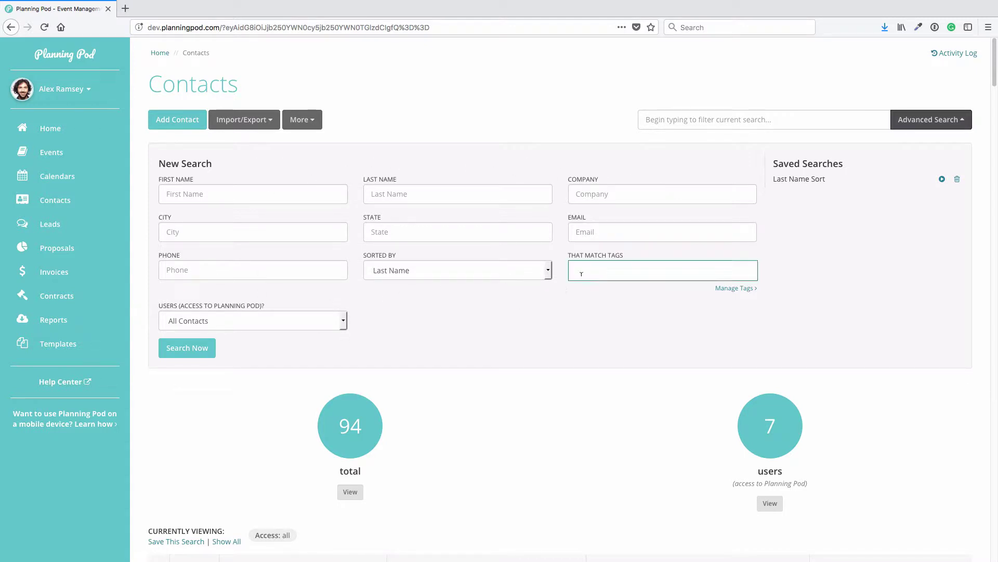
pyautogui.click(597, 271)
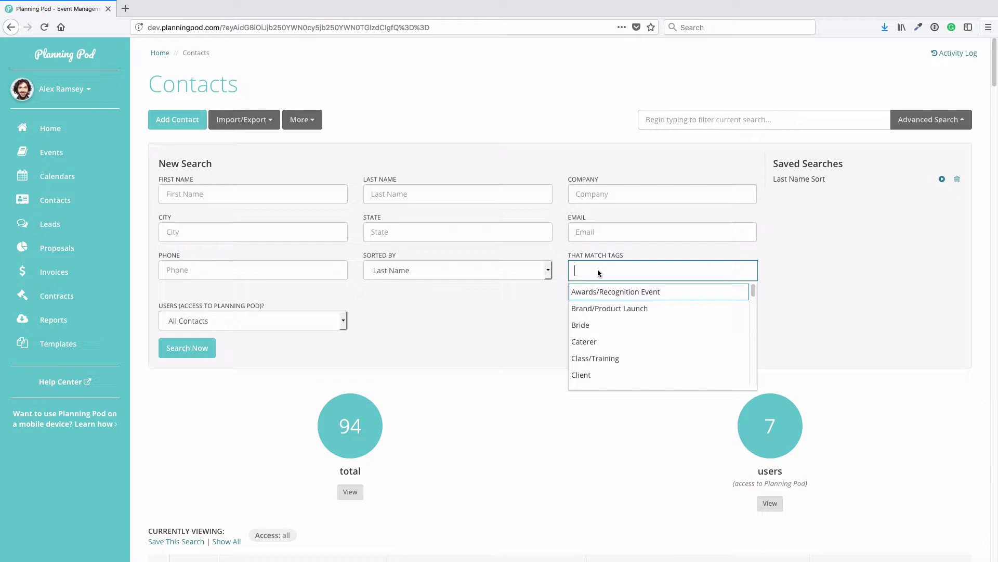
pyautogui.write('vend')
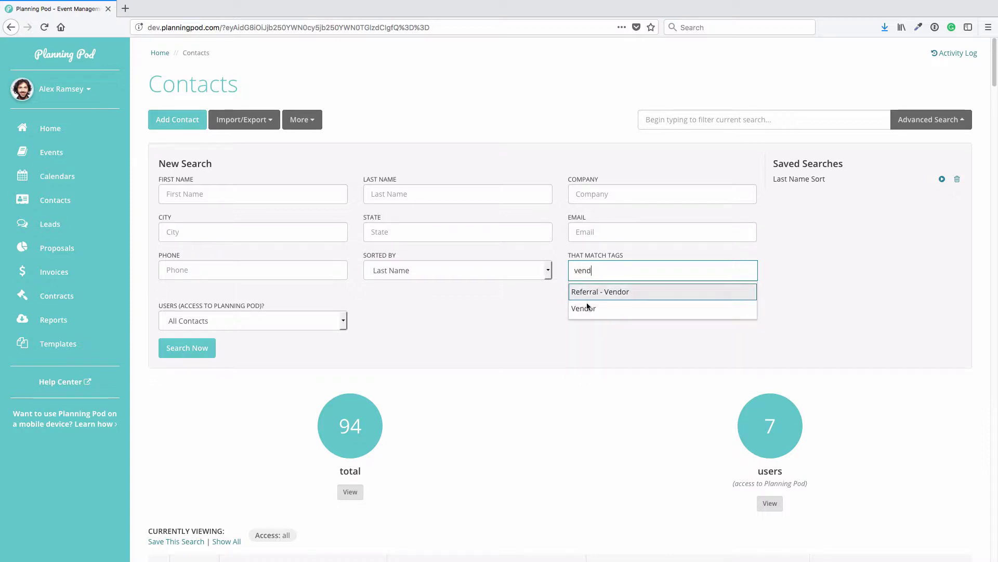
pyautogui.click(592, 307)
pyautogui.click(643, 275)
pyautogui.write('cate')
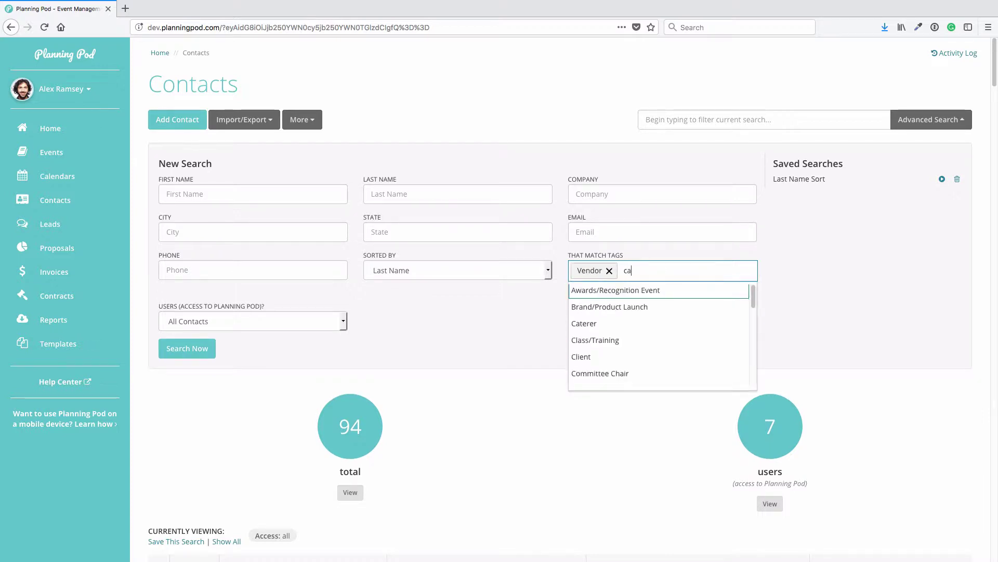
pyautogui.click(625, 291)
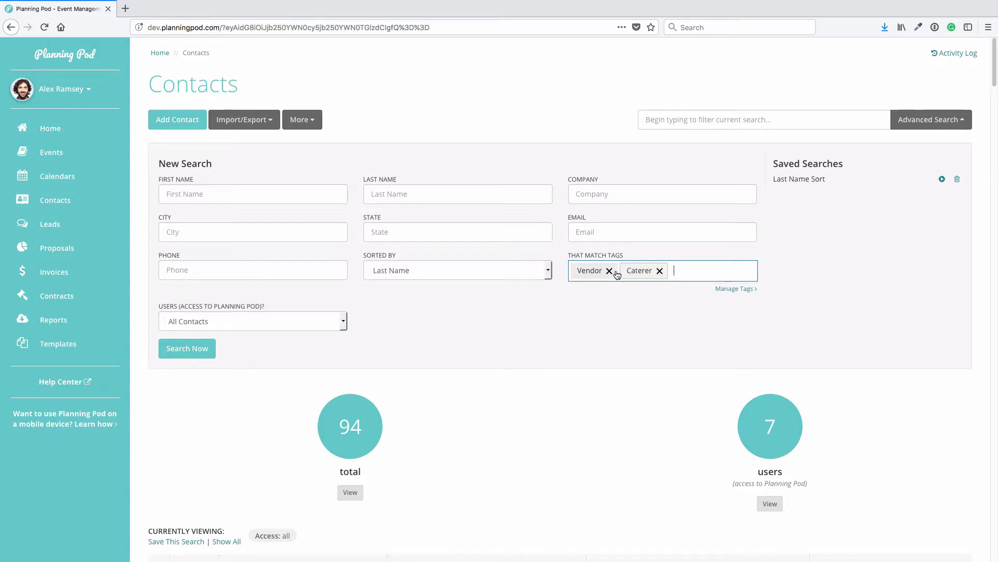
# Step: Run the search, review the seven matching contacts, then clear the filter with Show All
pyautogui.click(193, 349)
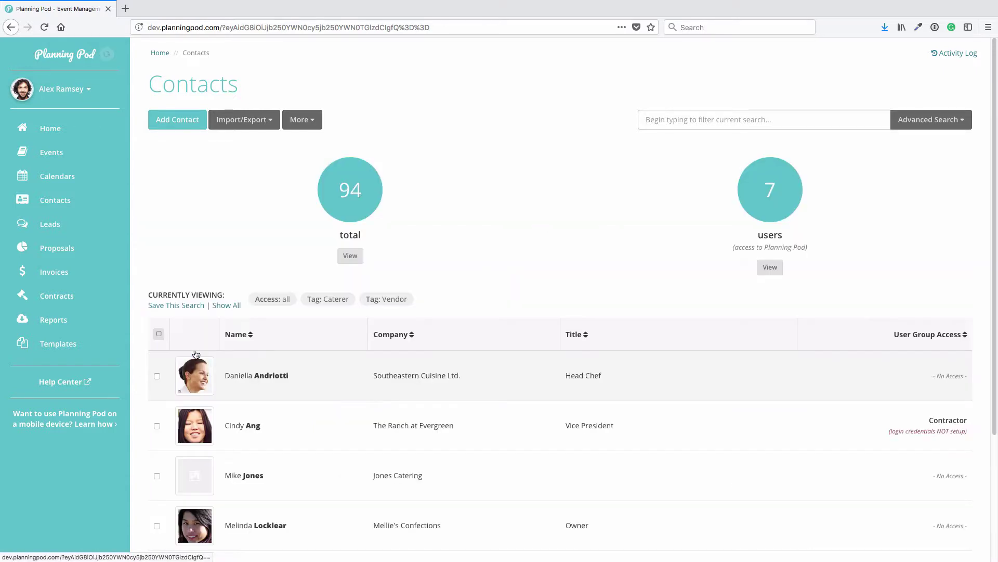
pyautogui.scroll(-3, 346, 405)
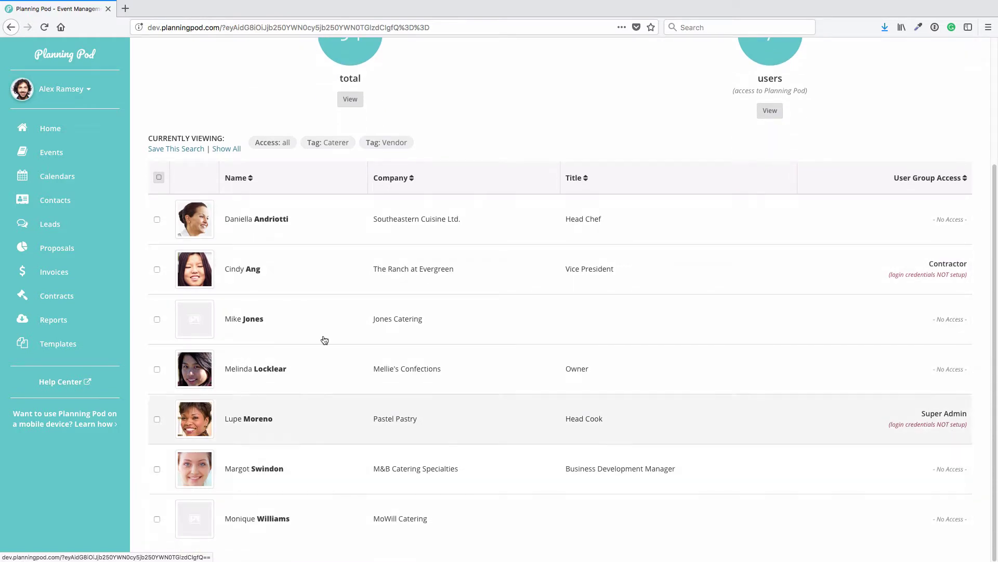
pyautogui.scroll(3, 243, 317)
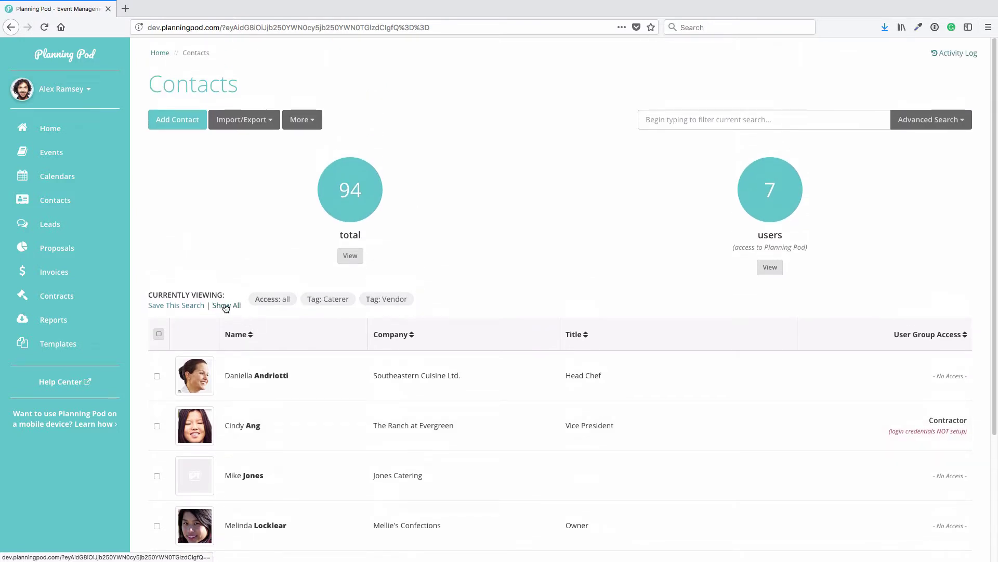
pyautogui.click(229, 307)
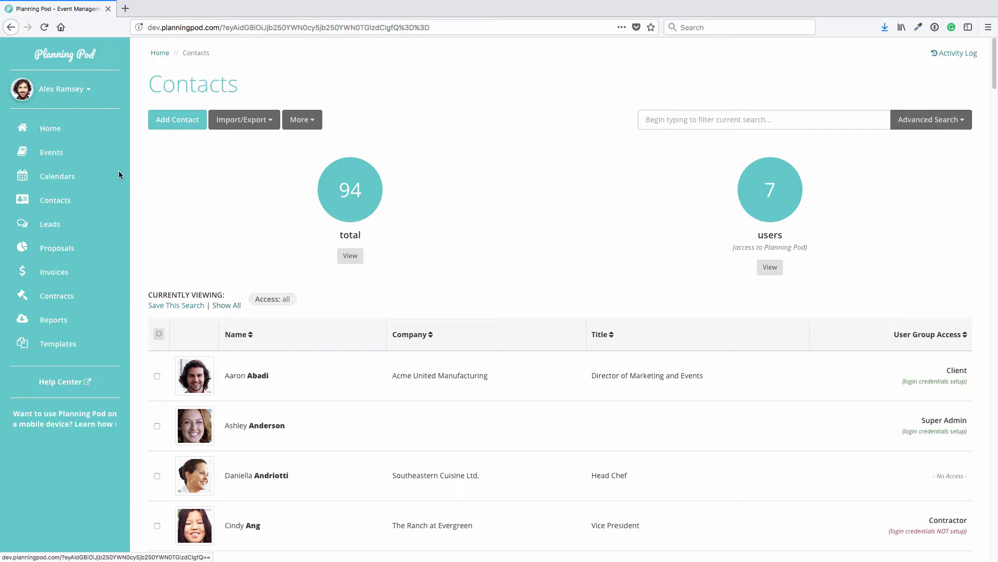
# Step: Open the Grand Opening Party - Creative Confection event's Assigned Contacts and click Manage
pyautogui.click(63, 156)
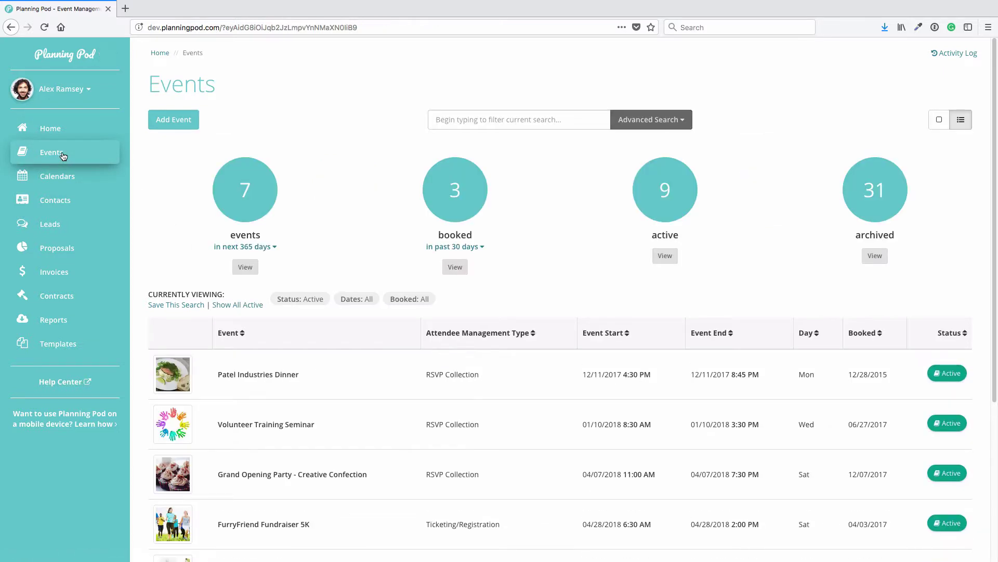
pyautogui.click(271, 474)
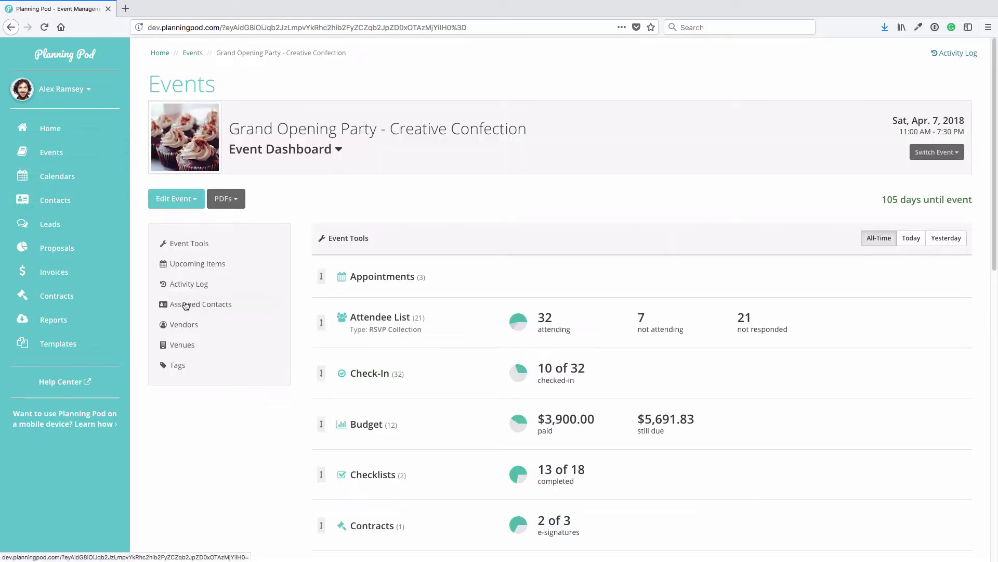
pyautogui.click(217, 307)
pyautogui.scroll(-4, 357, 379)
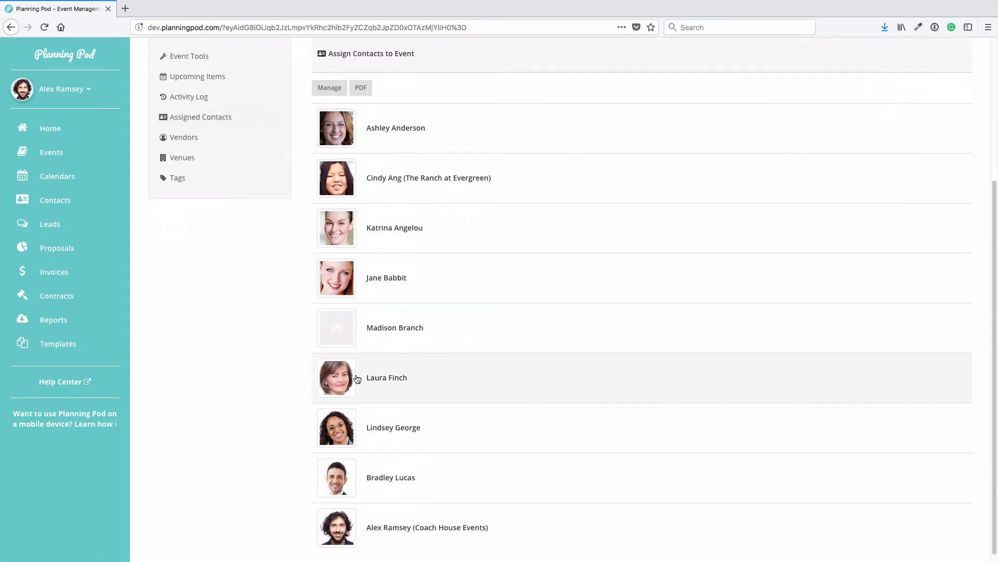
pyautogui.scroll(4, 358, 379)
pyautogui.click(336, 280)
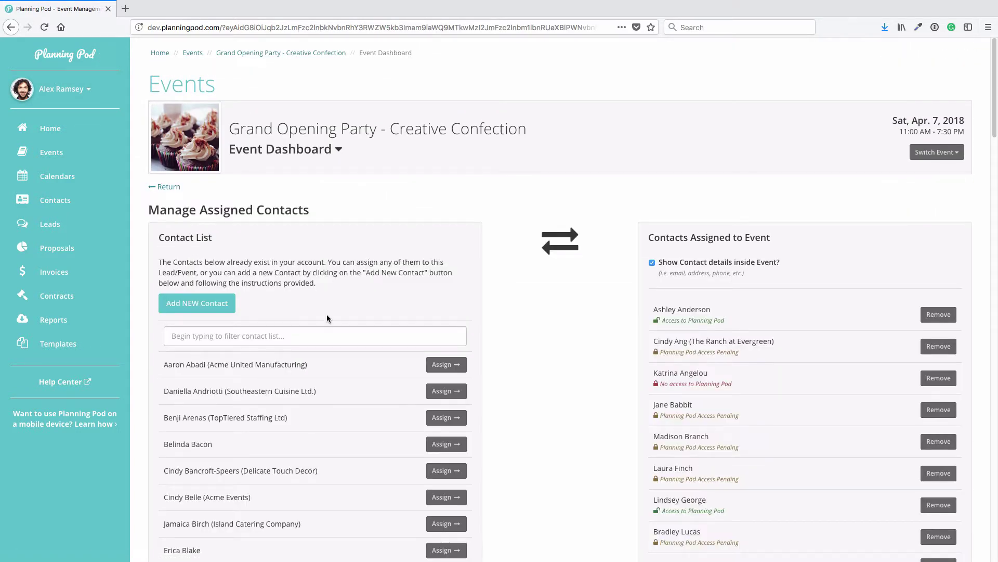
pyautogui.scroll(-1, 361, 403)
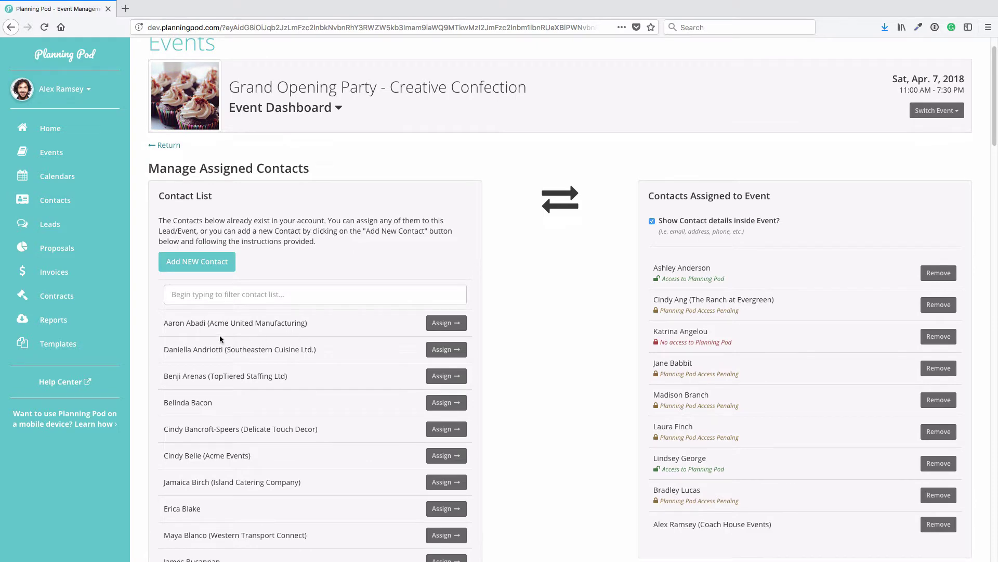
# Step: Assign the Southeastern Cuisine Ltd. contact to the event with No Access; cancel a new-contact form
pyautogui.click(443, 350)
pyautogui.click(396, 144)
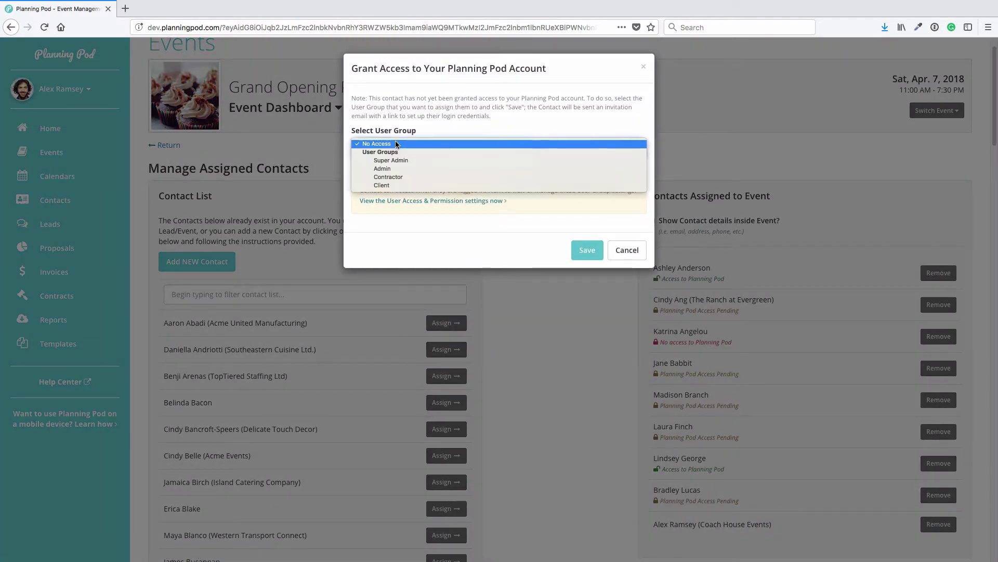
pyautogui.click(435, 128)
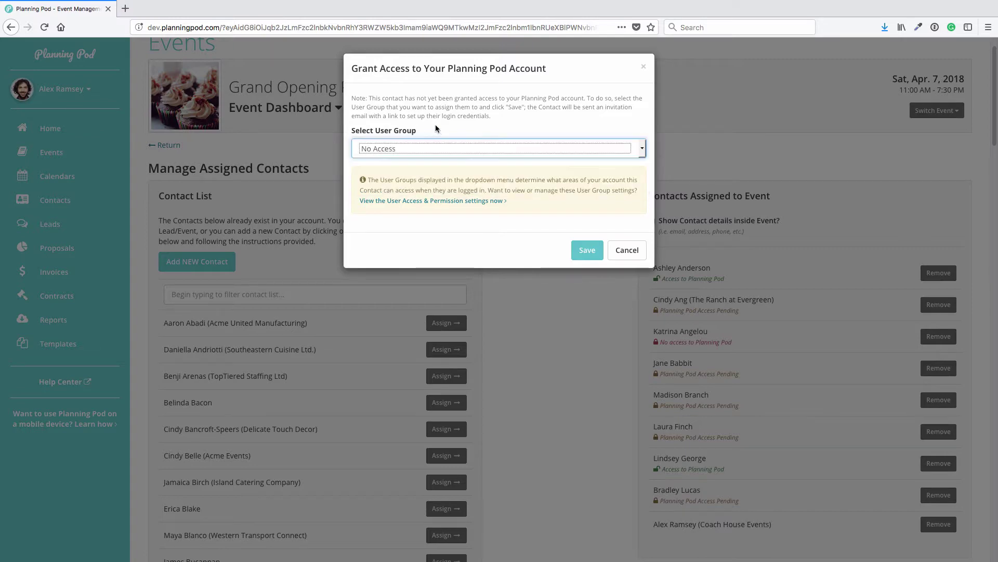
pyautogui.click(585, 251)
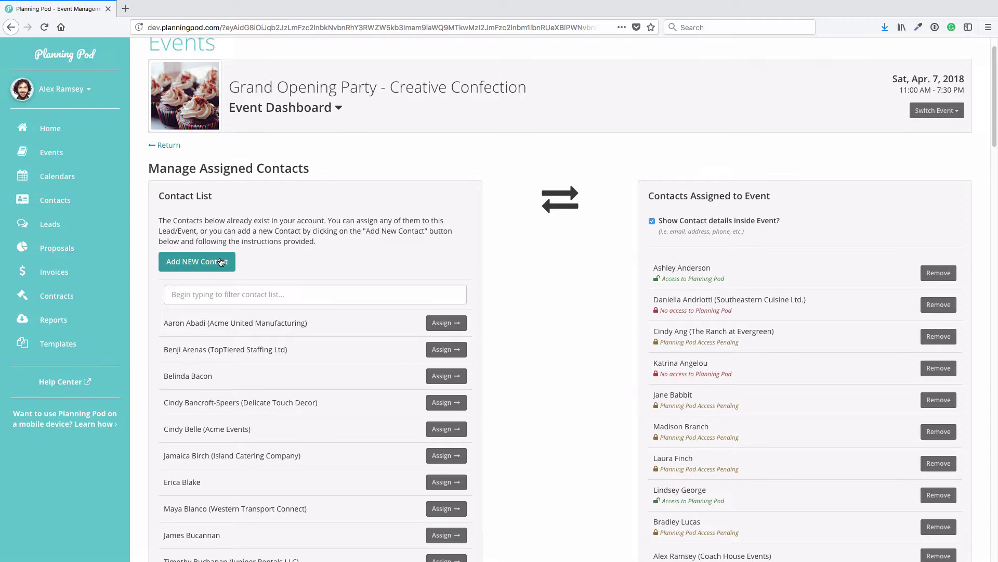
pyautogui.click(218, 262)
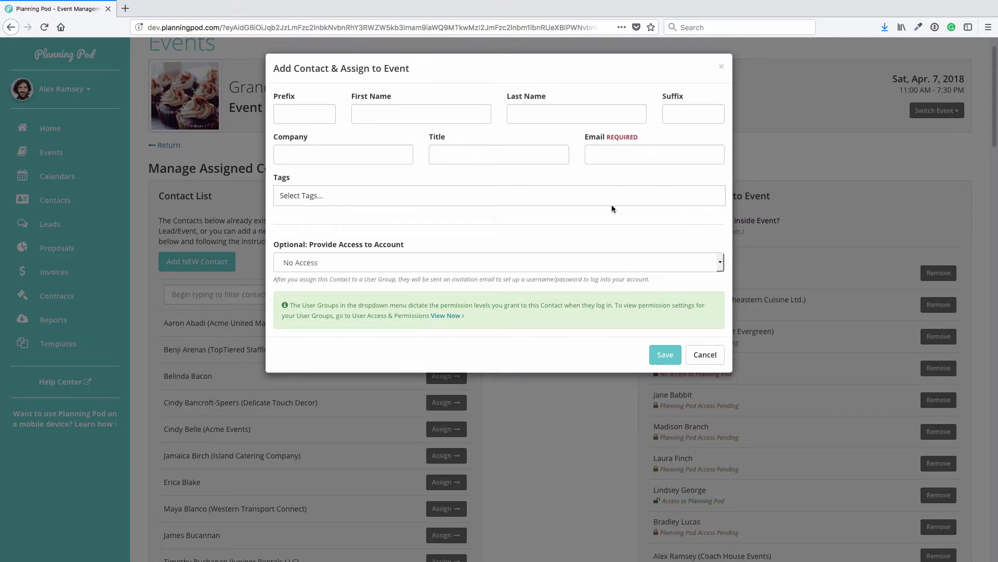
pyautogui.click(714, 356)
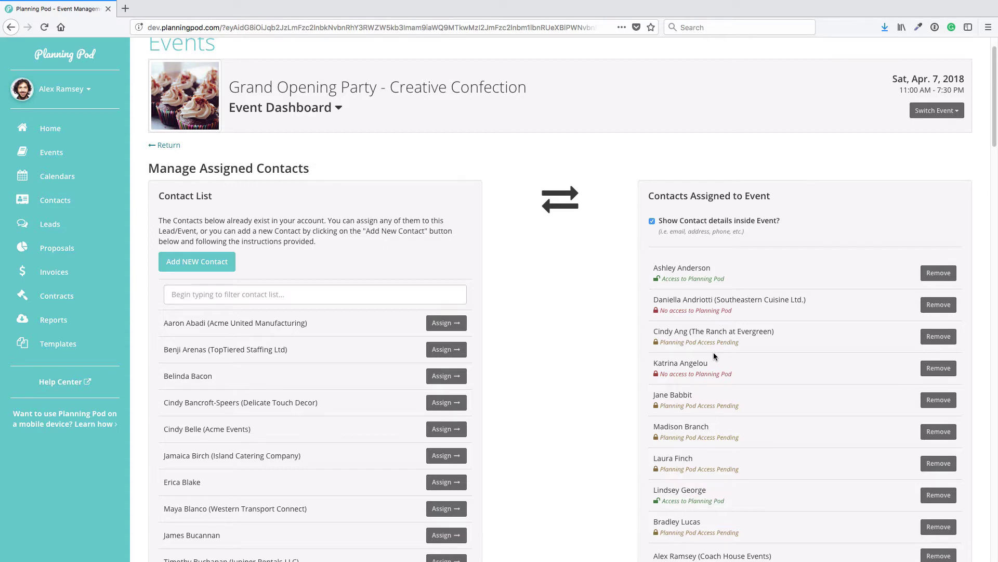
# Step: Open the event's Itinerary from Event Tools and expand the Volunteers arrive item
pyautogui.click(166, 145)
pyautogui.click(208, 243)
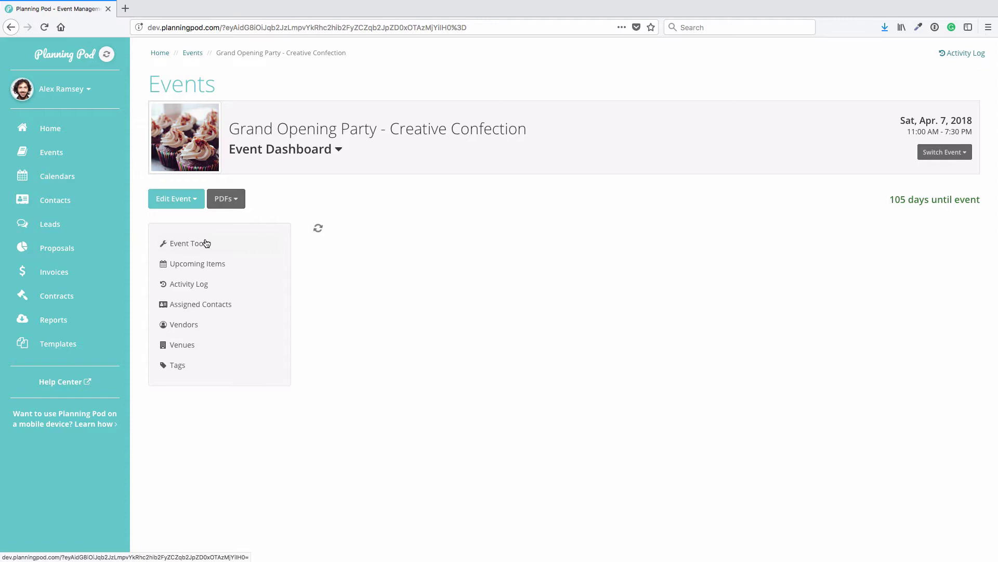
pyautogui.scroll(-2, 435, 392)
pyautogui.scroll(-7, 435, 391)
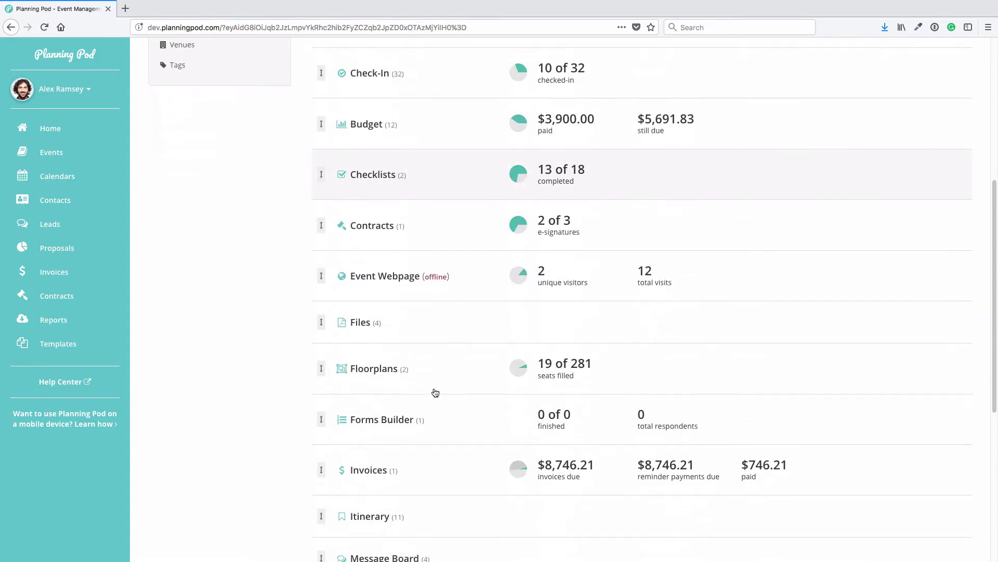
pyautogui.click(387, 406)
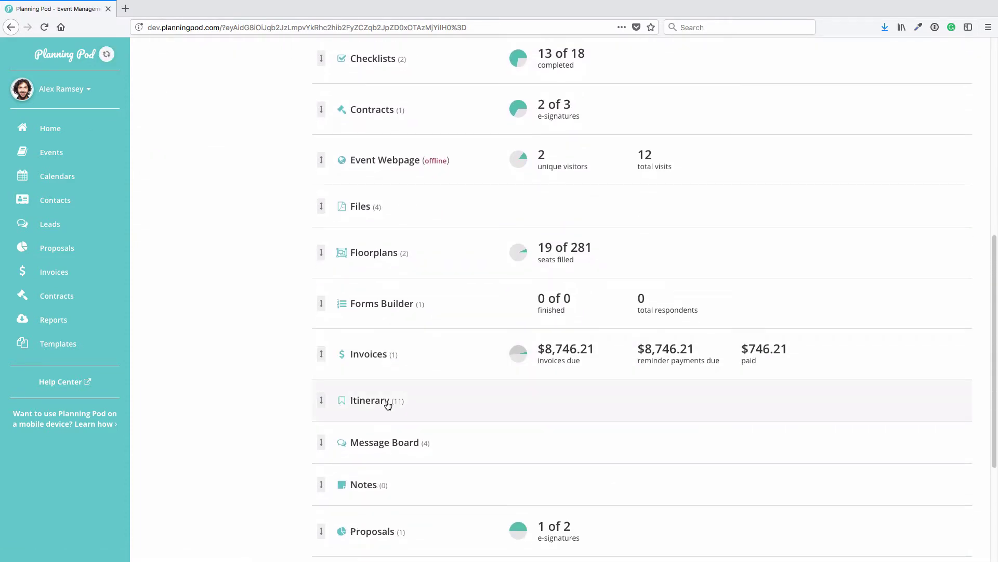
pyautogui.click(441, 415)
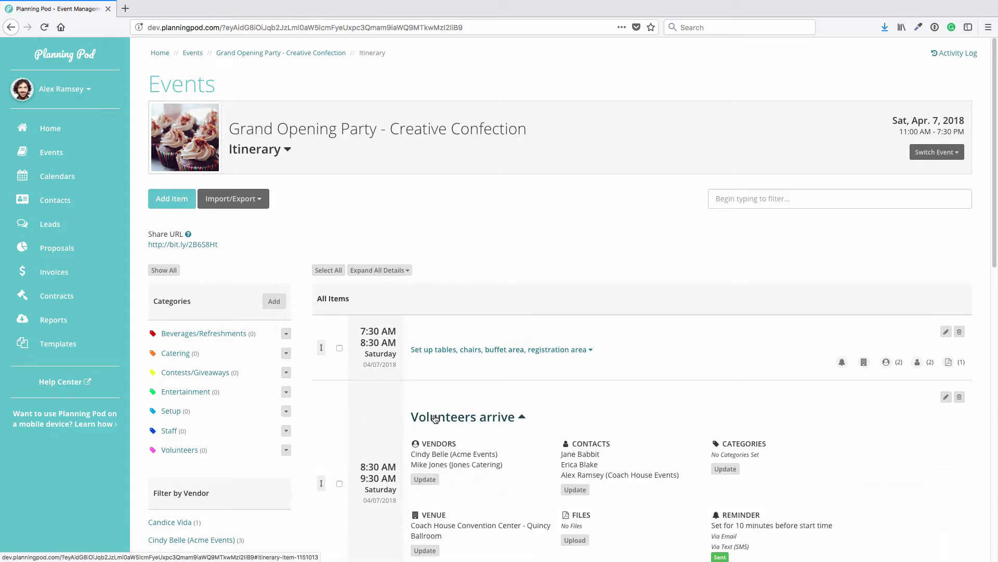
pyautogui.scroll(-2, 492, 443)
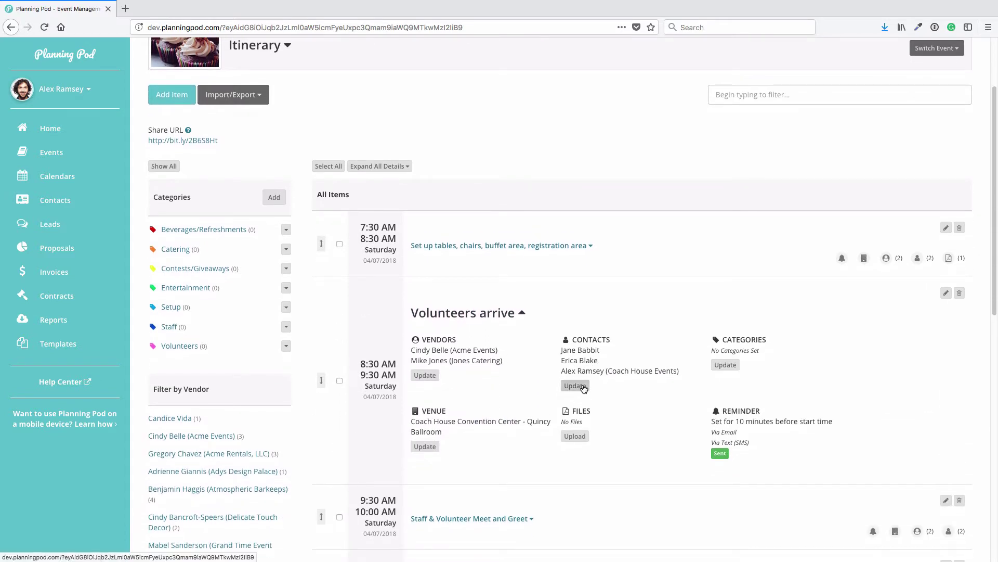
# Step: Add the Southeastern Cuisine Ltd. contact to Volunteers arrive and save
pyautogui.click(582, 387)
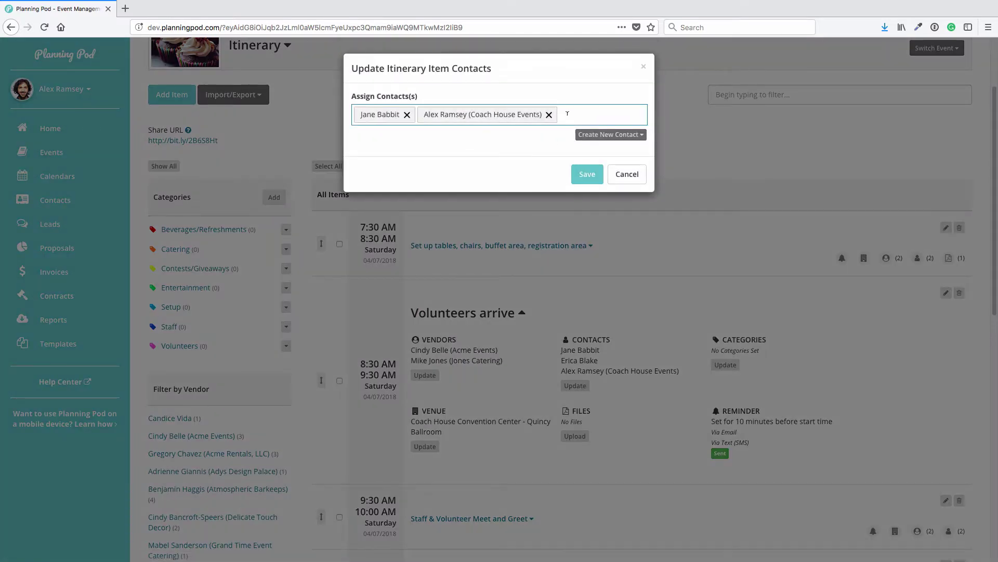
pyautogui.click(567, 114)
pyautogui.write('an')
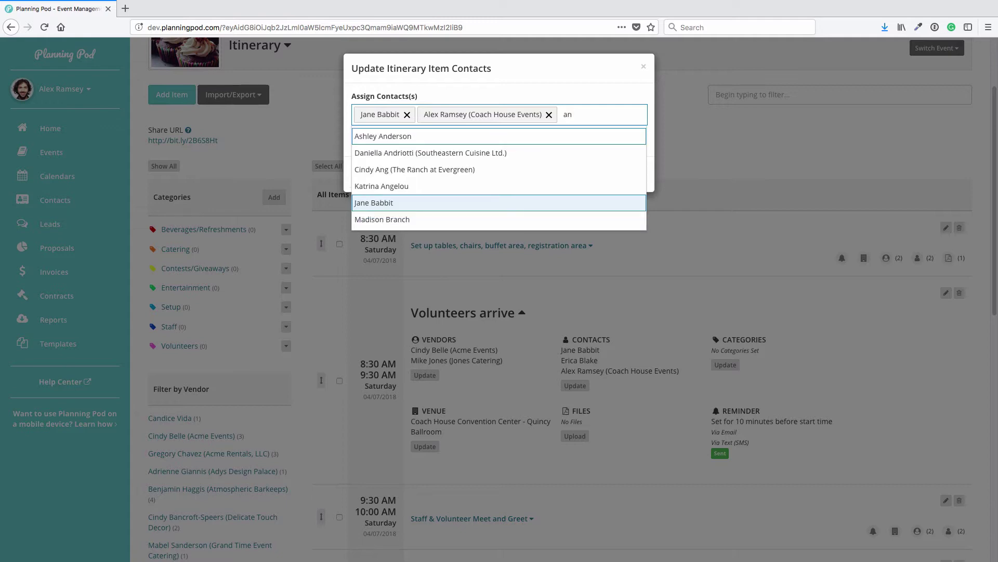
pyautogui.press('Down')
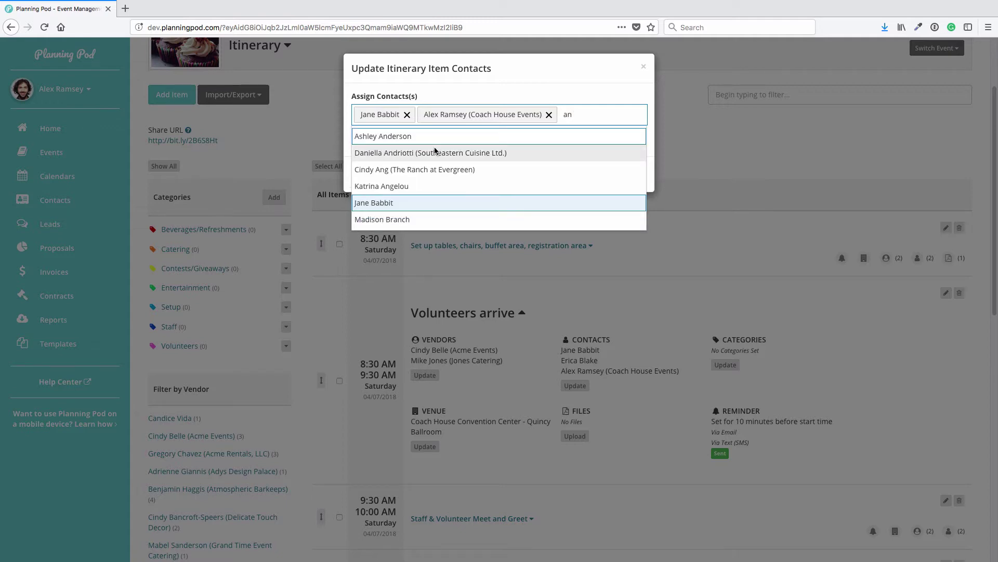
pyautogui.press('Return')
pyautogui.click(588, 194)
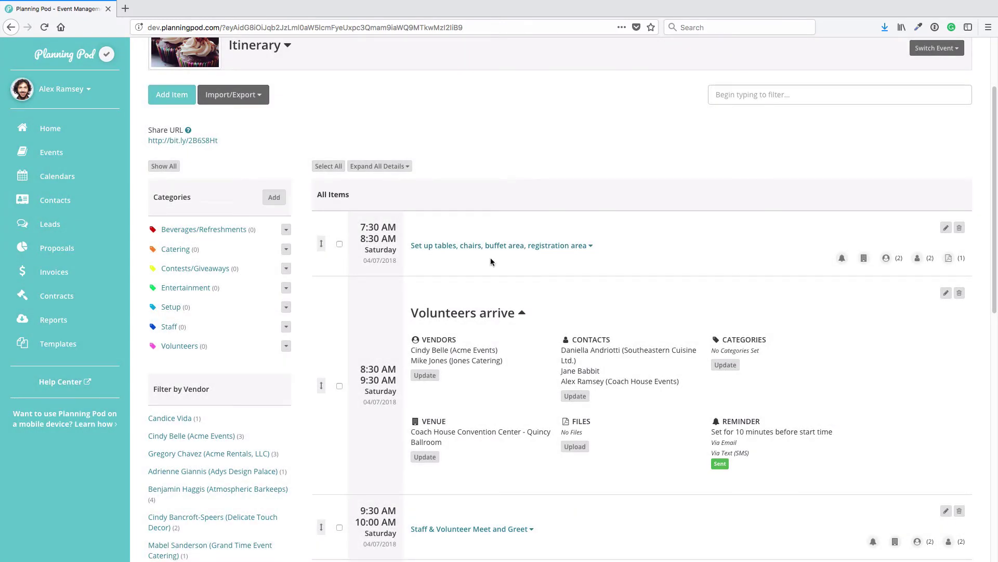
pyautogui.scroll(3, 248, 116)
# Step: Show the event's All Incomplete to-dos and expand Select décor/floral vendors
pyautogui.click(253, 149)
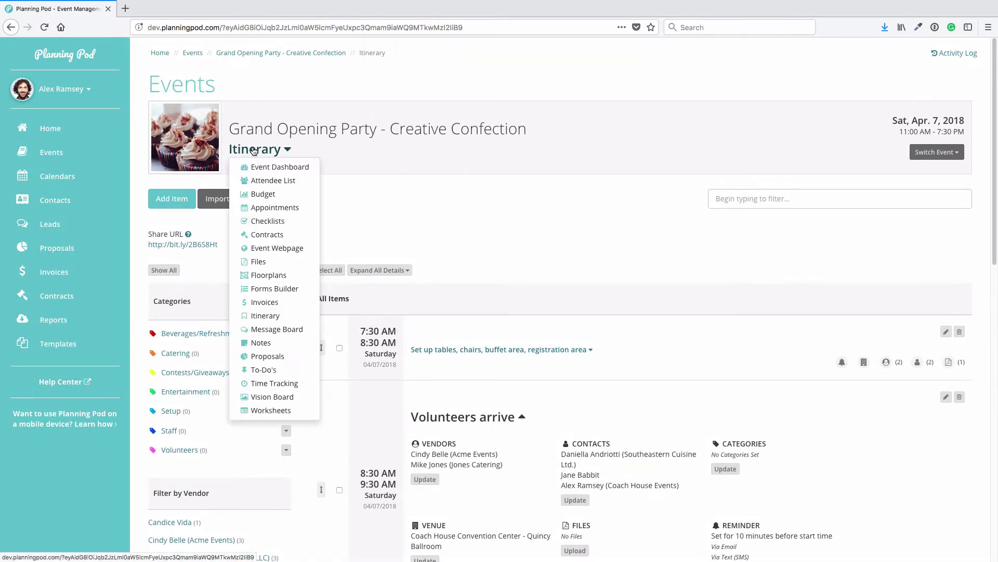
pyautogui.click(285, 368)
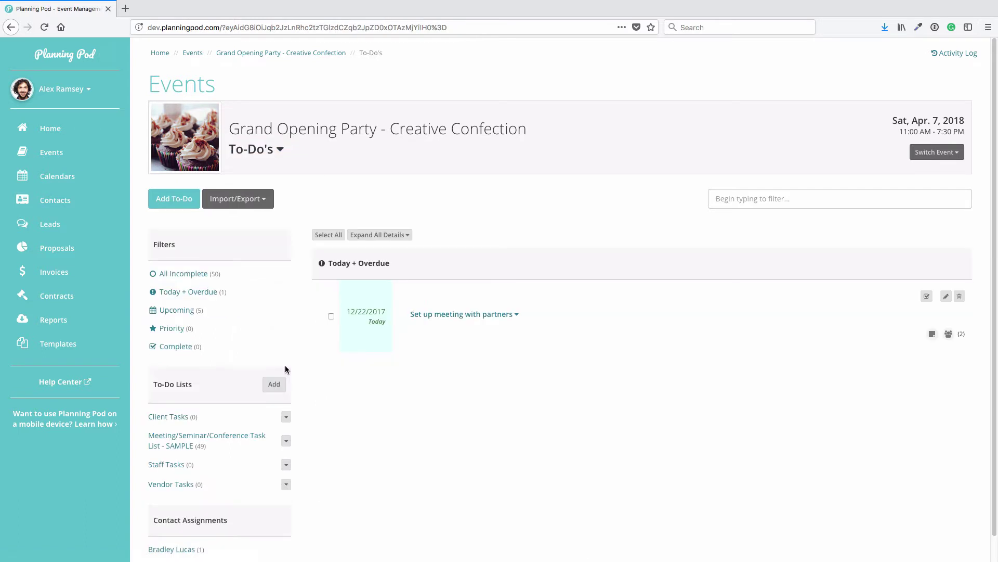
pyautogui.click(199, 273)
pyautogui.click(457, 387)
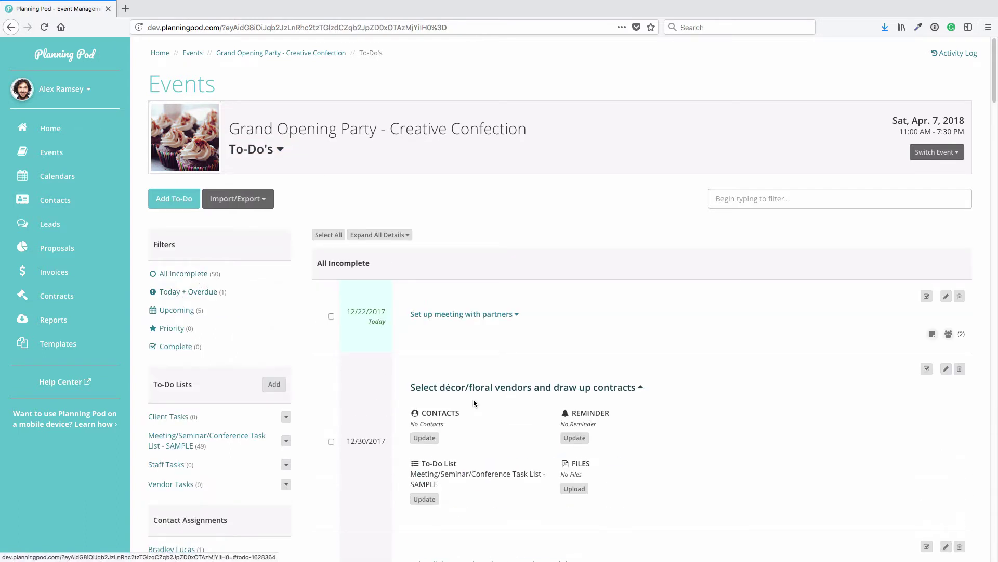
pyautogui.scroll(-3, 440, 360)
# Step: Assign the Southeastern Cuisine Ltd. contact to that to-do and save
pyautogui.click(424, 334)
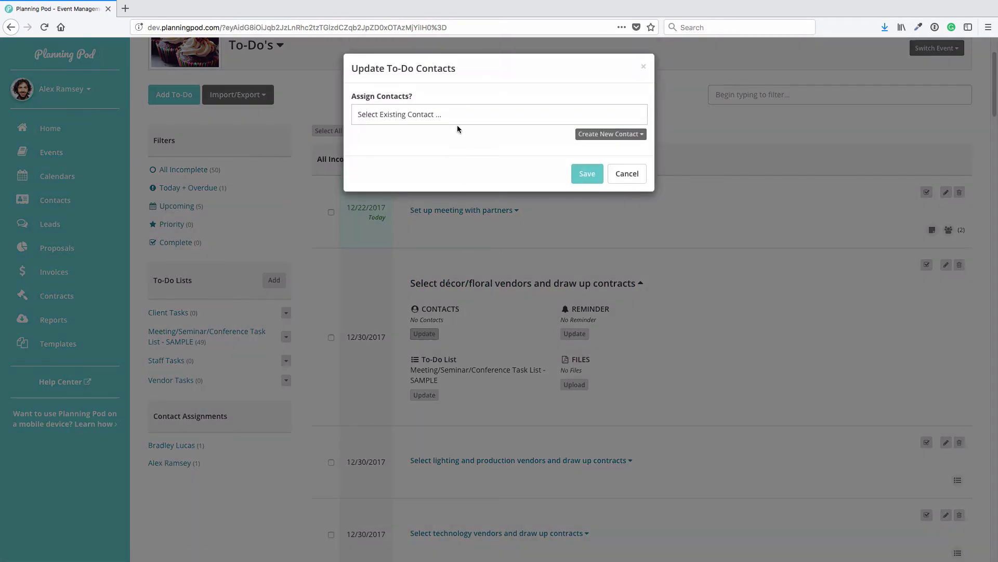
pyautogui.click(460, 116)
pyautogui.write('and')
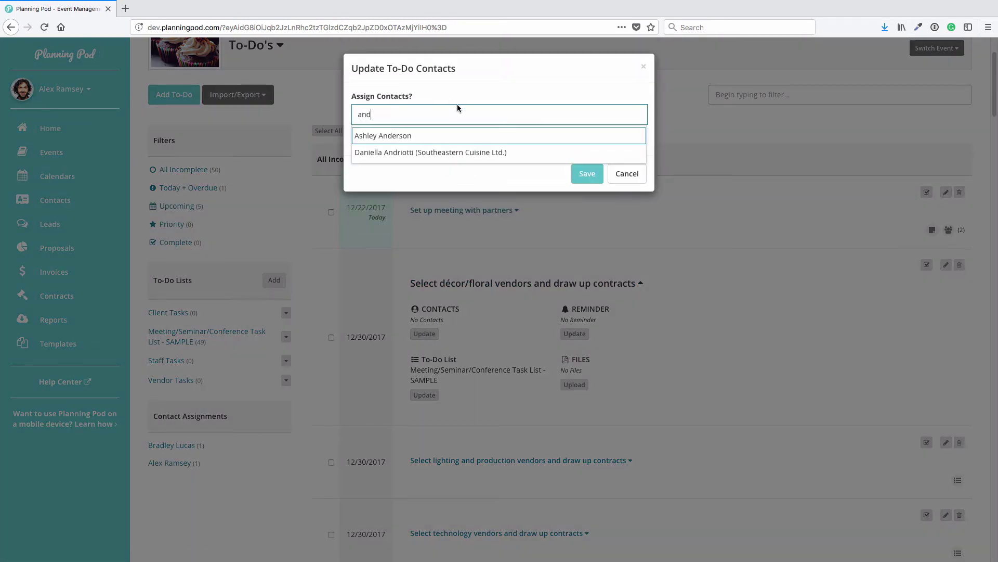
pyautogui.click(456, 152)
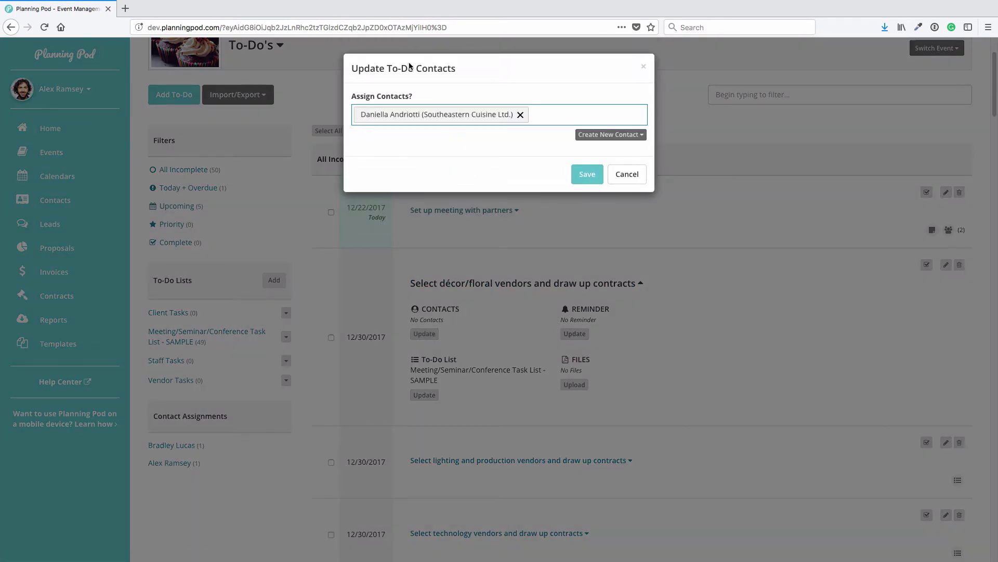
pyautogui.click(601, 135)
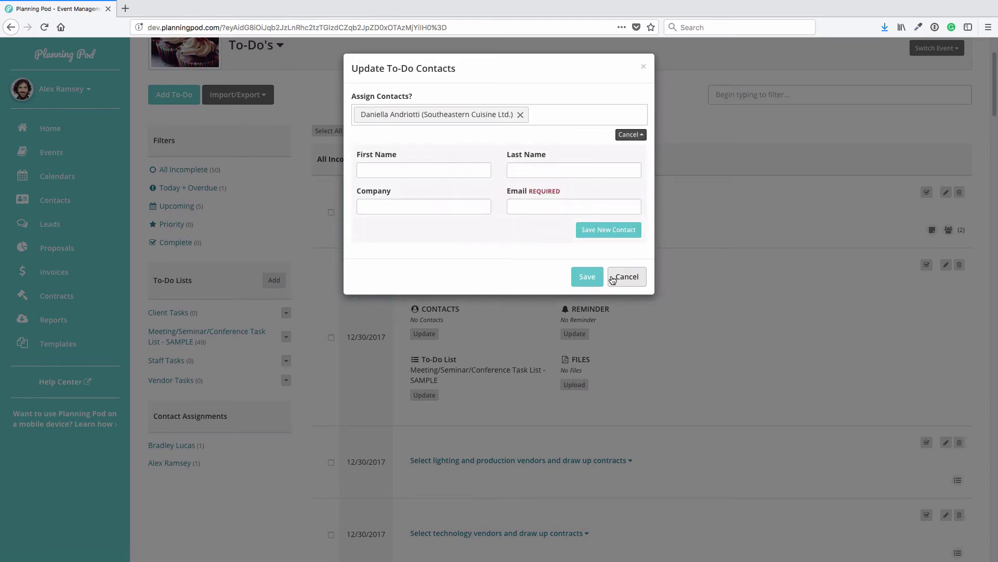
pyautogui.click(630, 135)
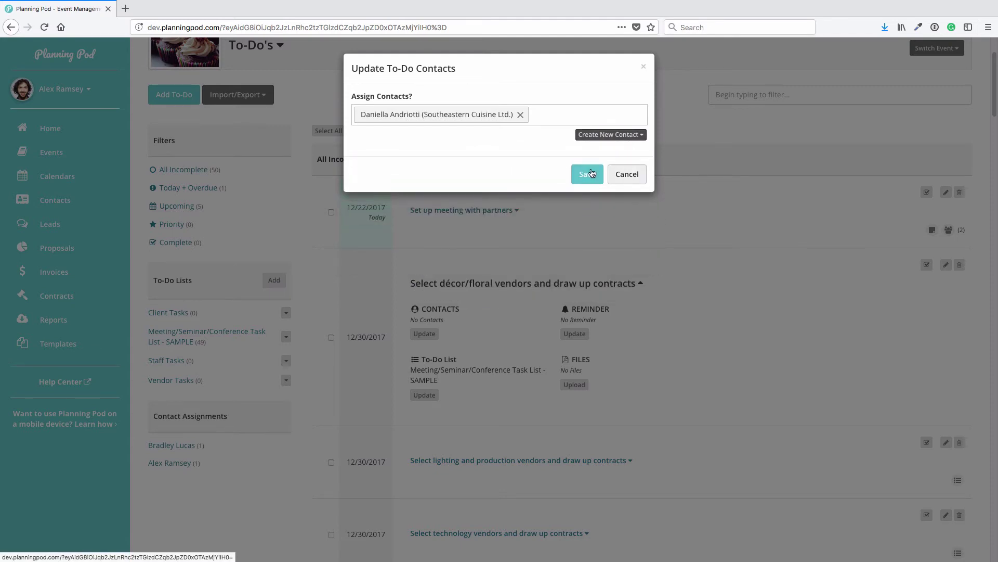
pyautogui.click(585, 172)
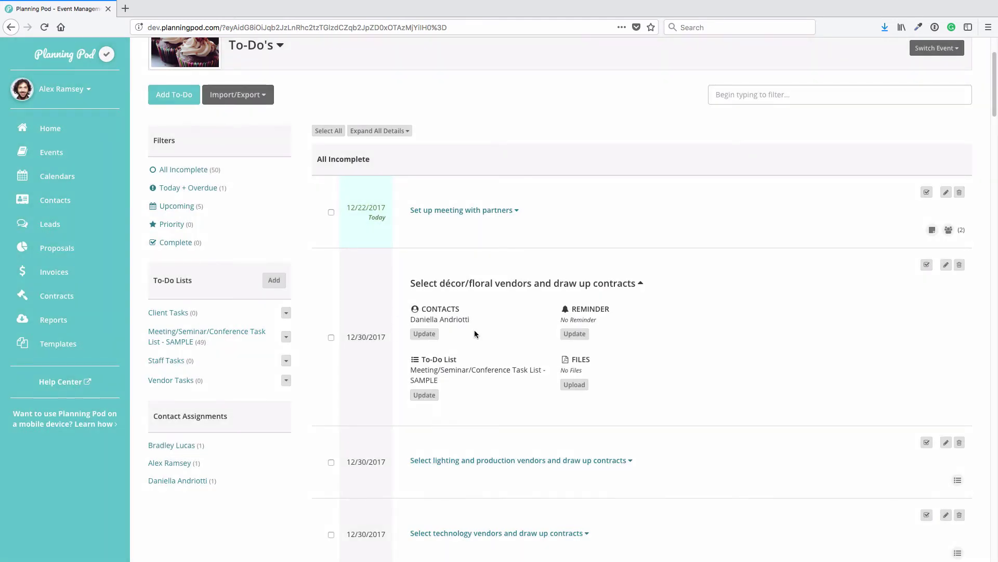
# Step: Open the Add-On Catering proposal and edit its client
pyautogui.click(55, 248)
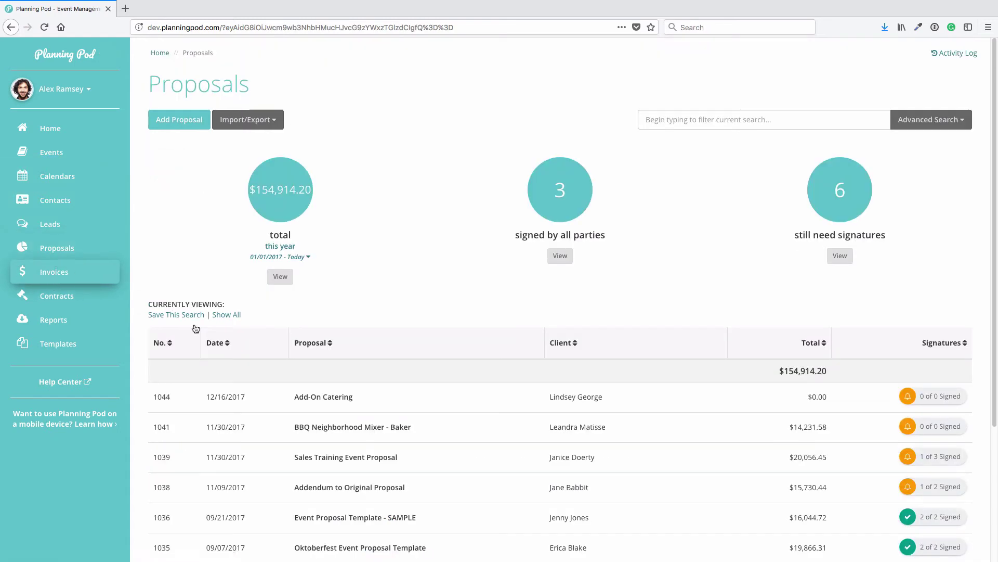
pyautogui.click(333, 397)
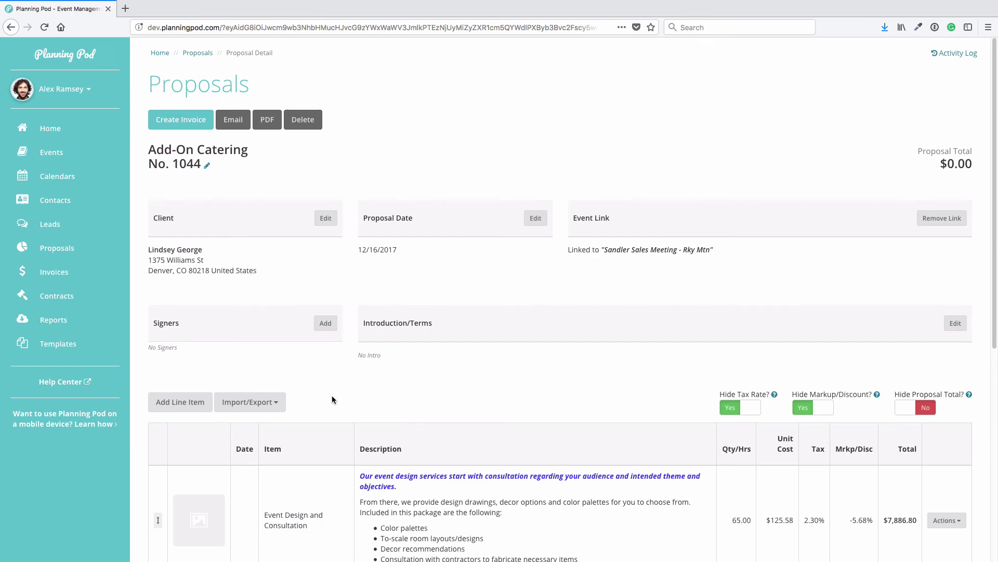
pyautogui.click(326, 218)
# Step: Choose the Southeastern Cuisine Ltd. contact as the proposal's client and save
pyautogui.click(408, 120)
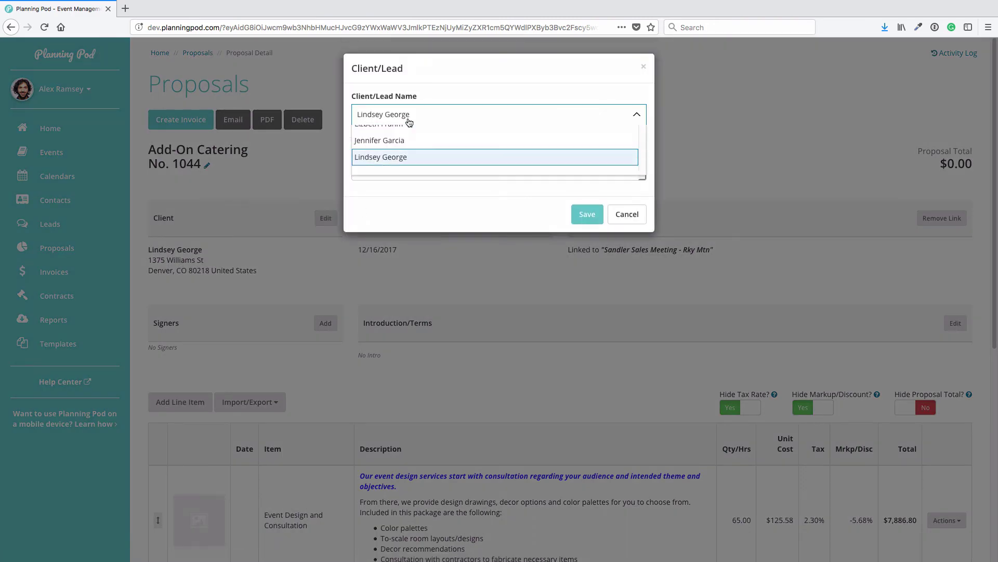
pyautogui.write('a And')
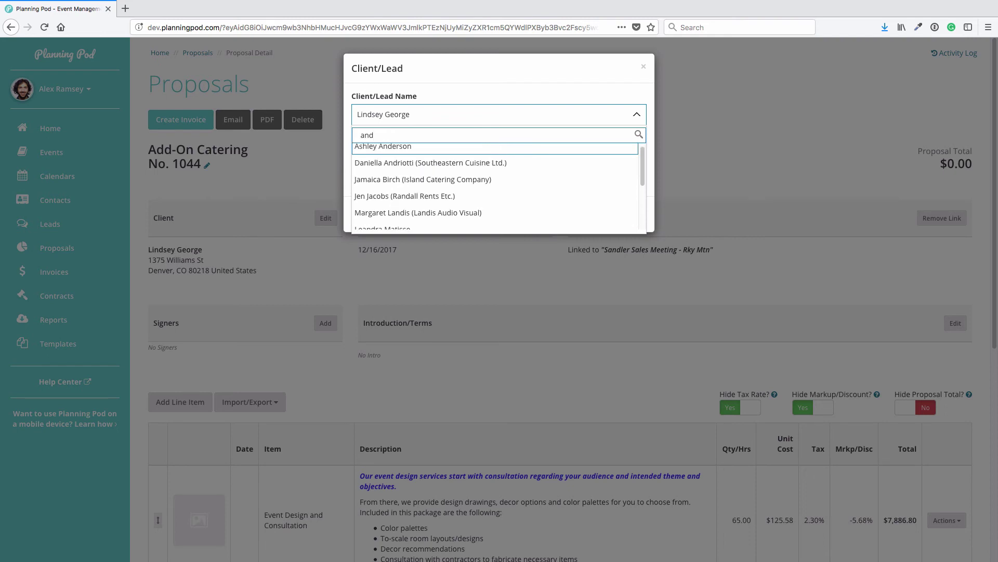
pyautogui.write('r')
pyautogui.click(546, 151)
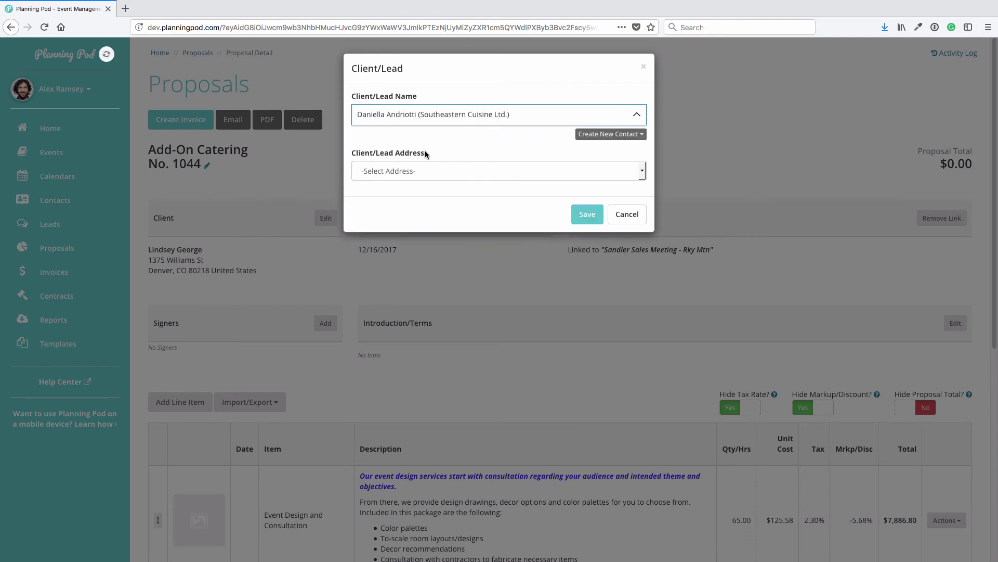
pyautogui.click(593, 134)
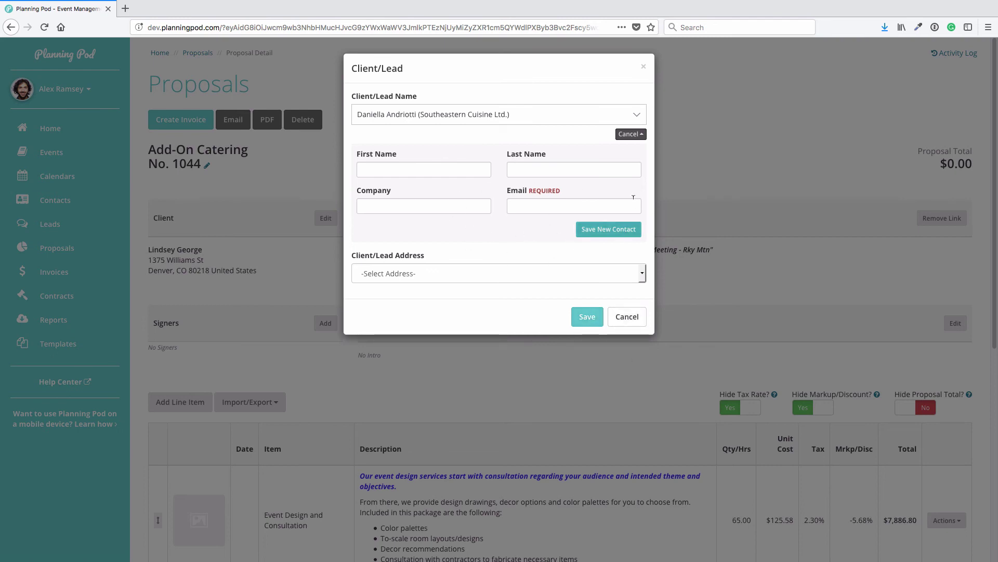
pyautogui.click(631, 134)
pyautogui.click(599, 218)
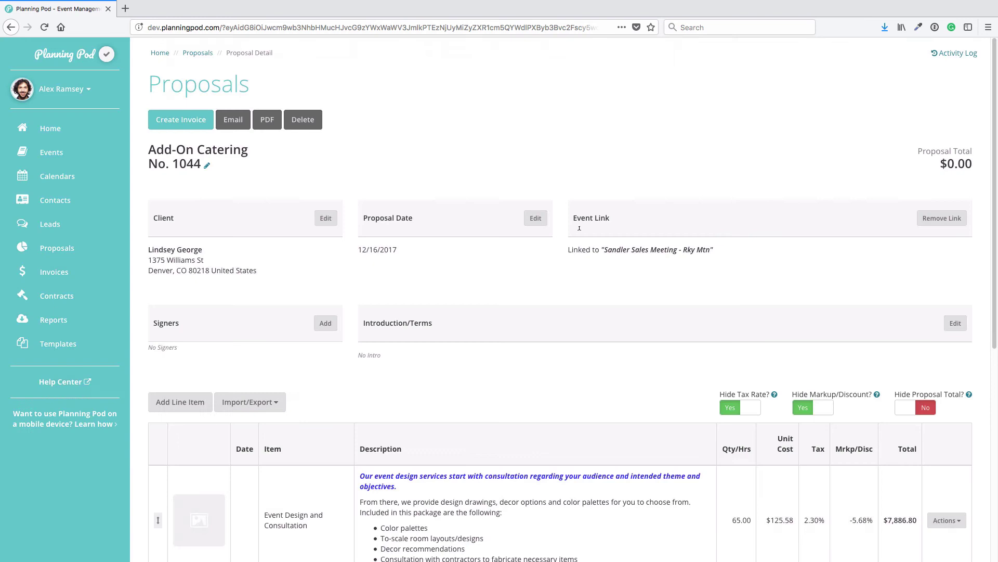
pyautogui.click(60, 202)
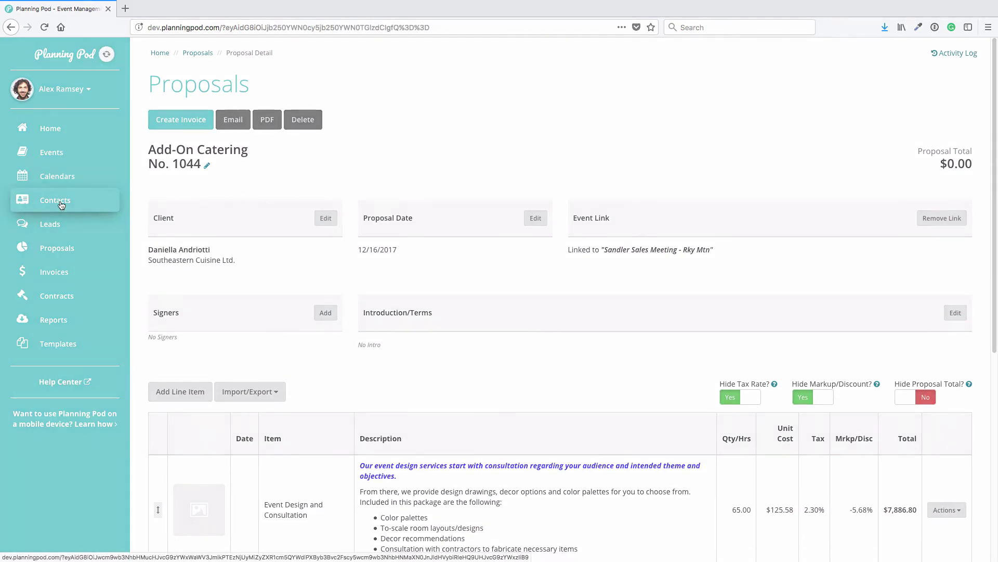